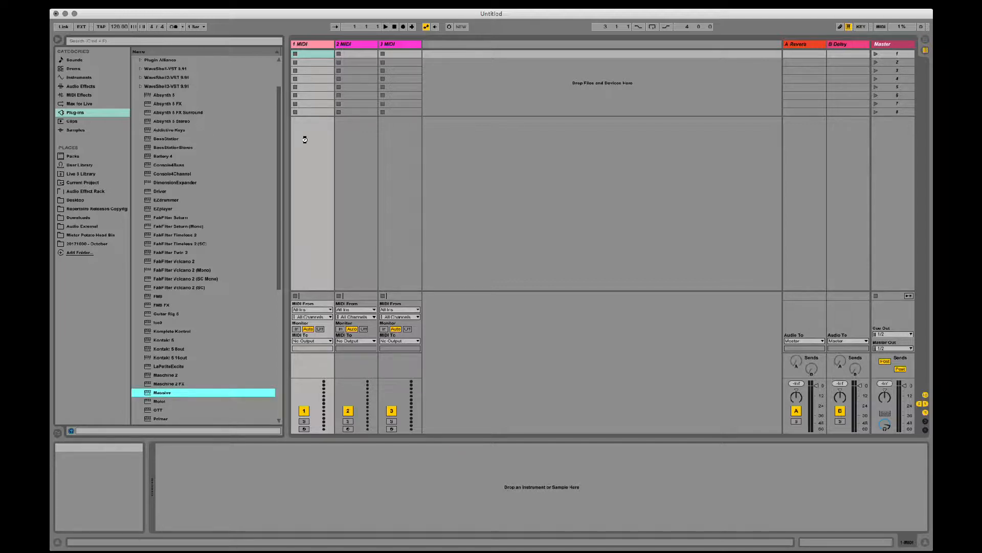
- Load Massive on the first MIDI track and open its recent preset 20180113 - INIT, closing the plug-in window when done
left_click_drag(189, 36, 538, 131)
left_click(573, 145)
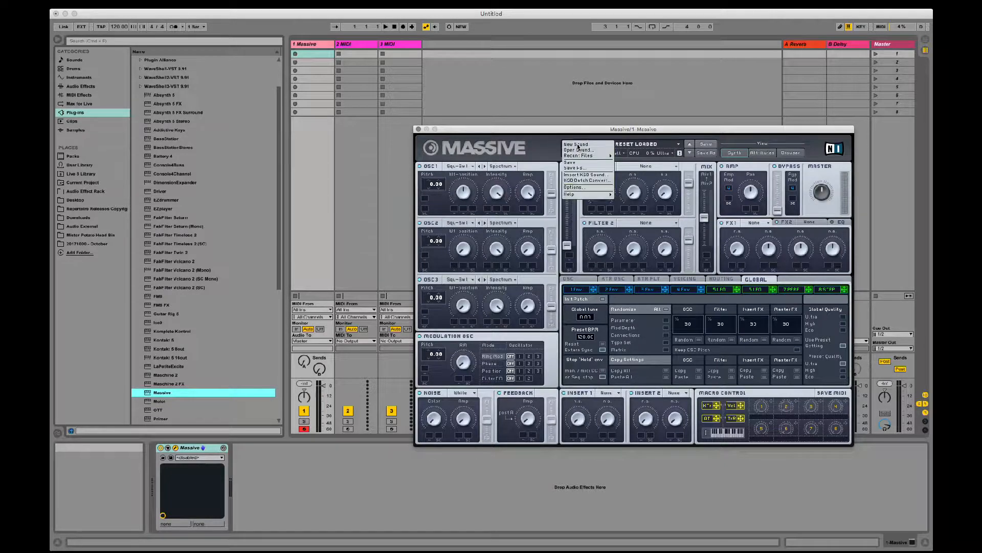
mouse_move(583, 156)
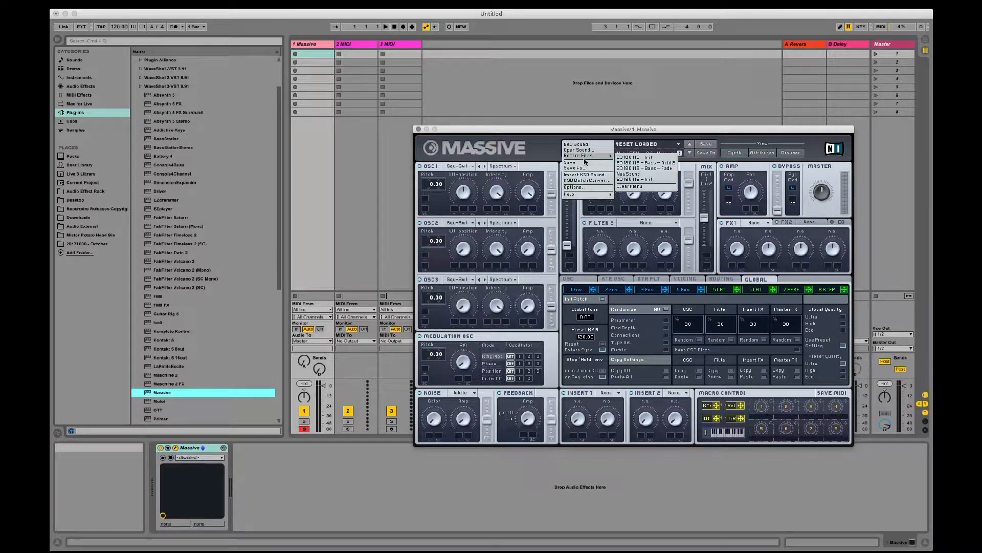
left_click(629, 159)
left_click(418, 129)
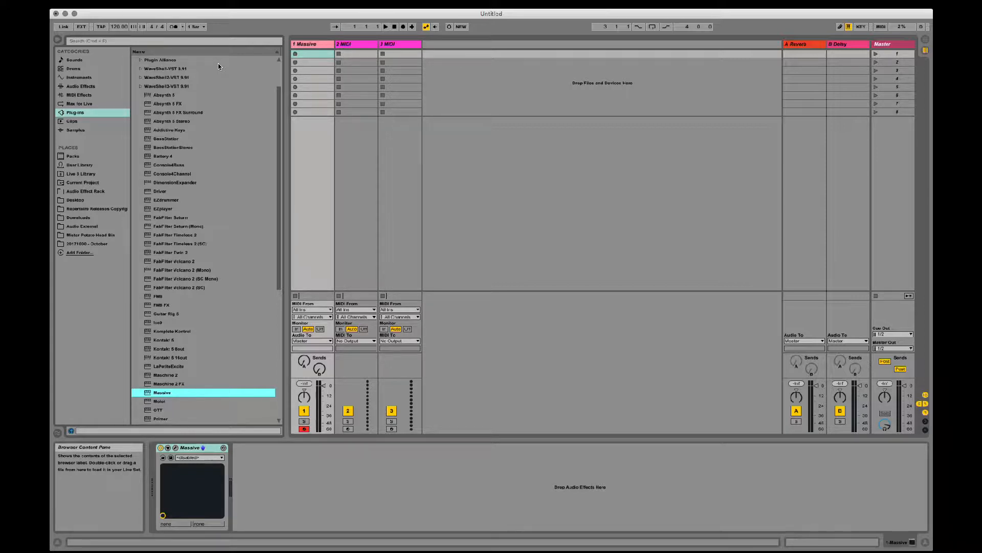
- Switch to the Arrangement view and set a two-bar loop on the Massive track starting at bar 33
key("Tab")
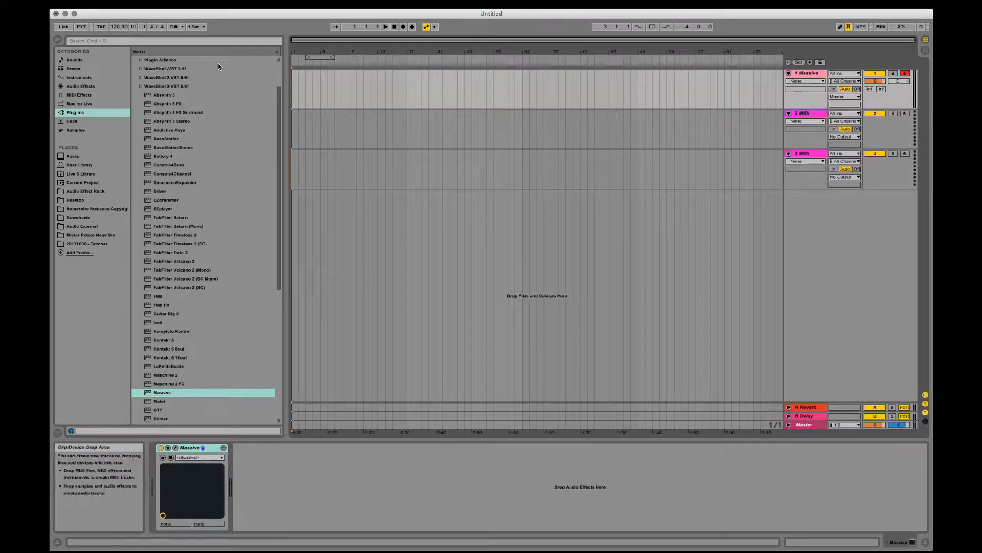
left_click(523, 89)
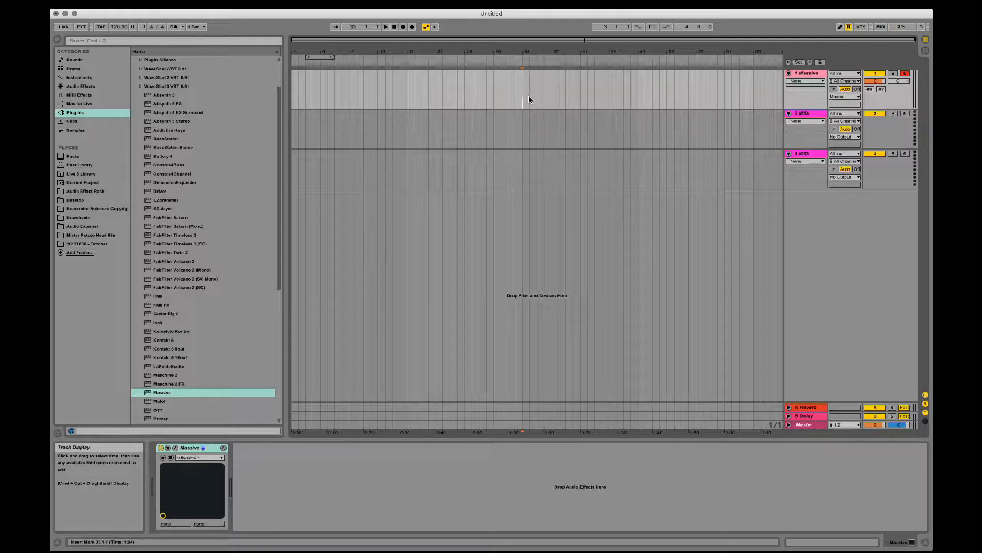
left_click_drag(537, 52, 433, 87)
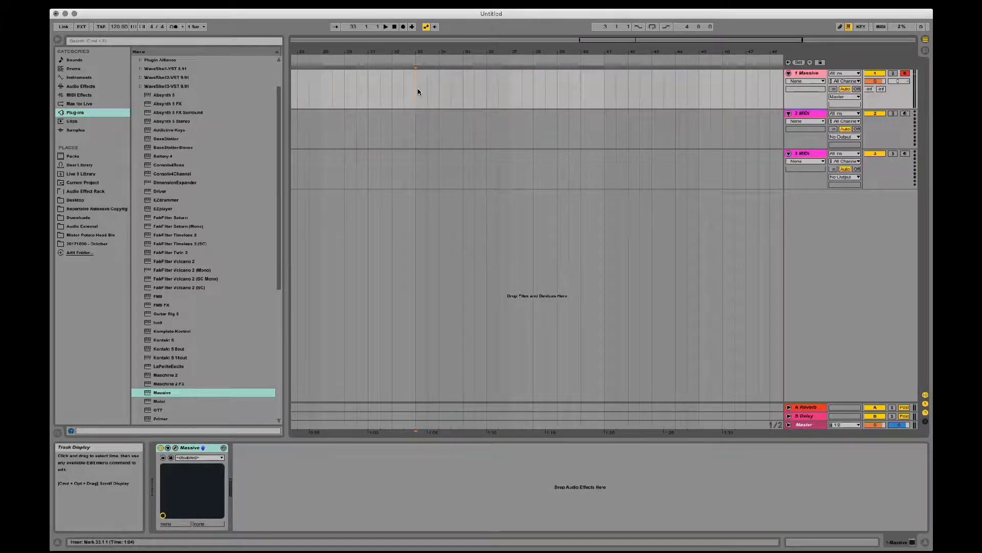
left_click_drag(417, 92, 463, 89)
key("super+l")
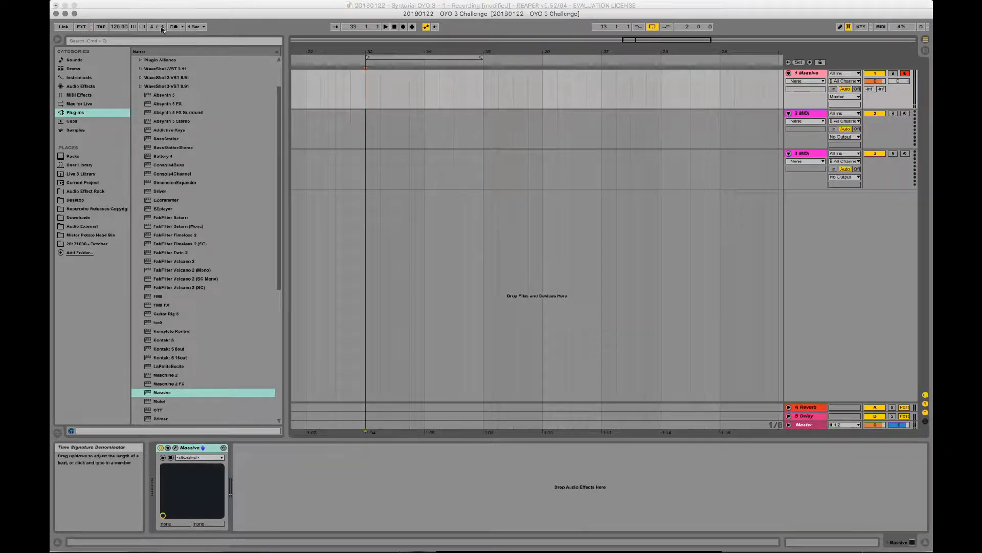
- Tap in the project tempo at about 109 BPM
left_click(102, 26)
left_click(101, 26)
left_click(101, 27)
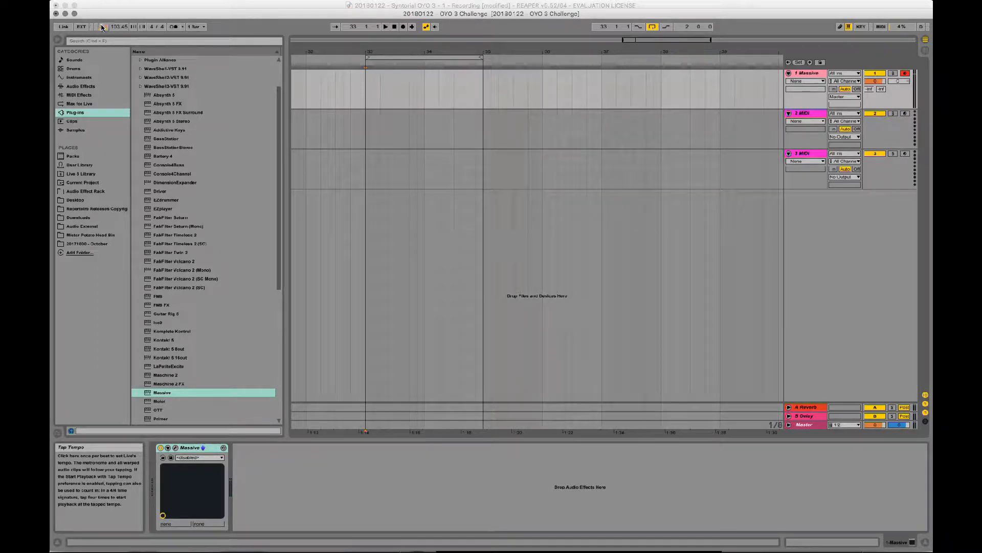
left_click(102, 27)
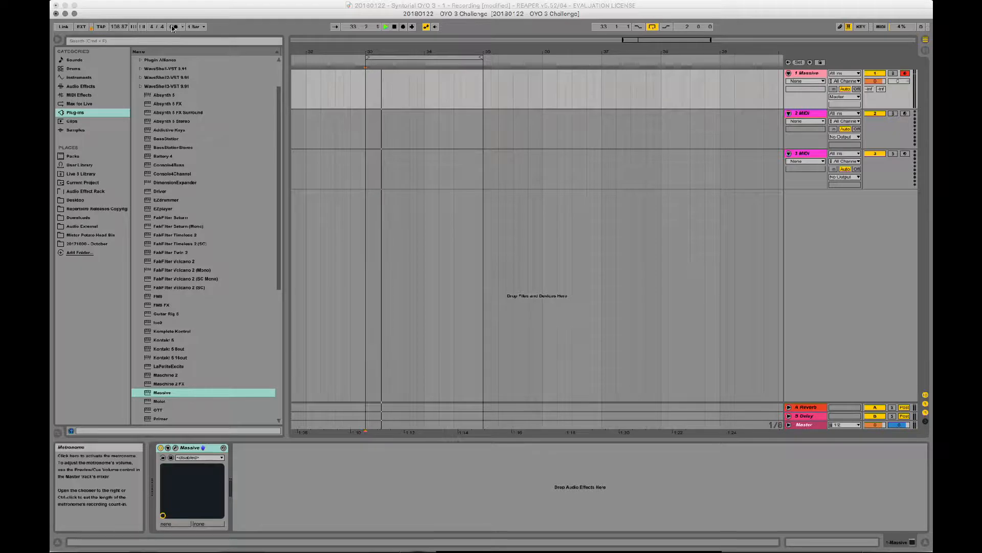
- Turn on the metronome and adjust the master's preview/cue volume while the loop plays
key("space")
key("space")
scroll(370, 94, "left", 2)
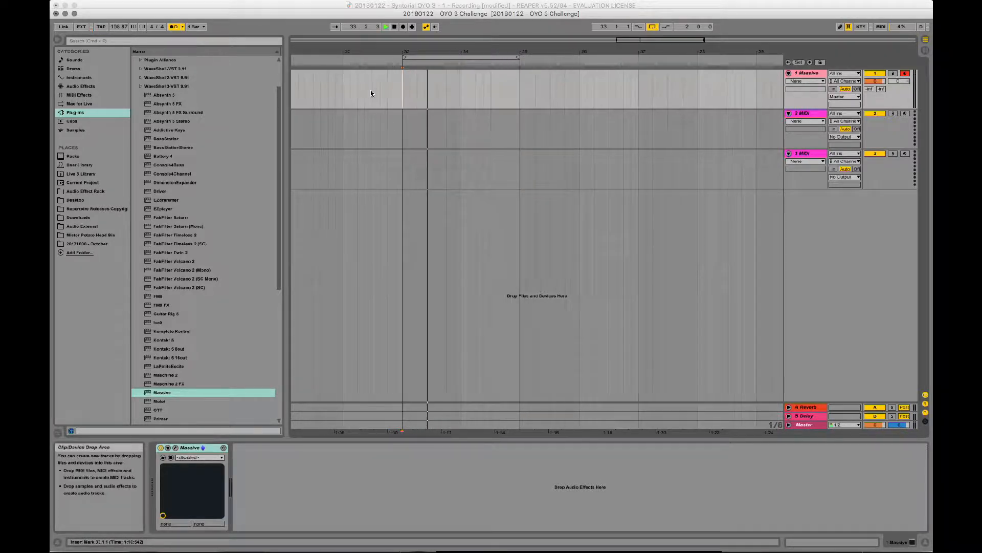
key("space")
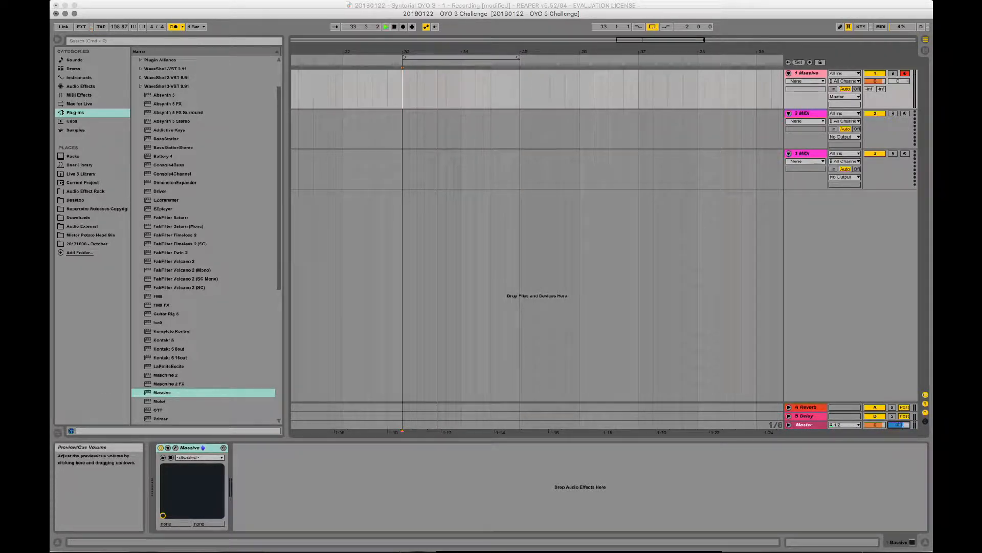
left_click_drag(899, 425, 899, 435)
key("space")
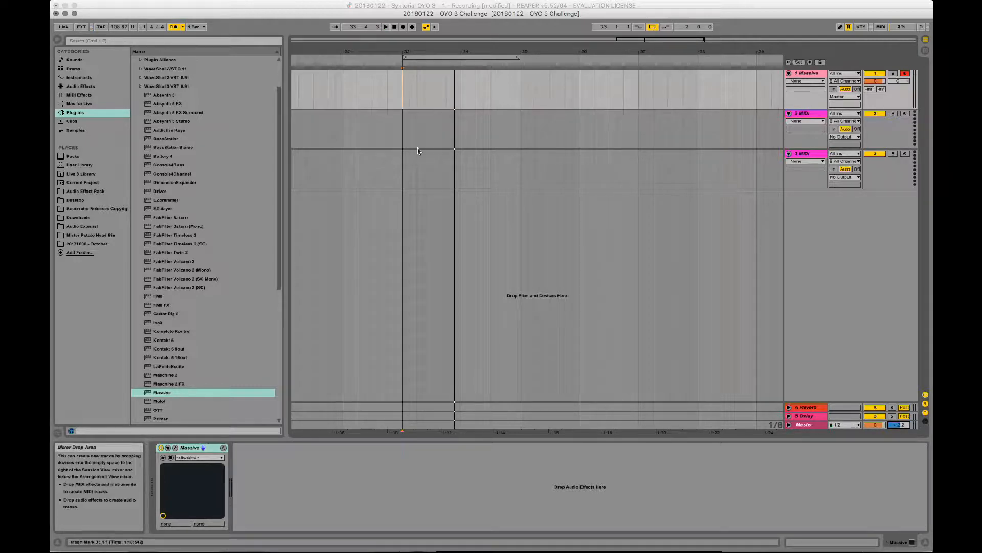
- Record a MIDI bass line on the Massive track, starting just before bar 33
left_click(388, 81)
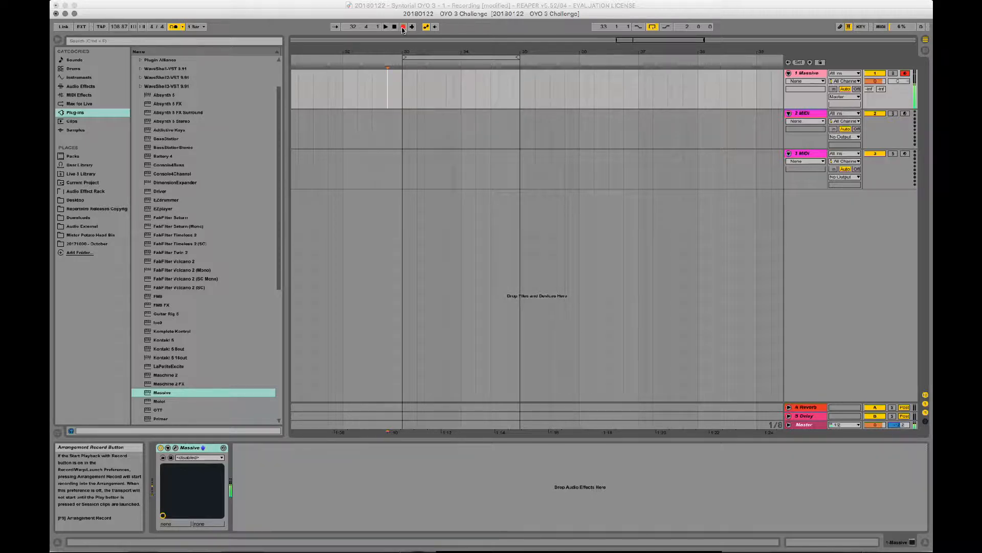
left_click(403, 29)
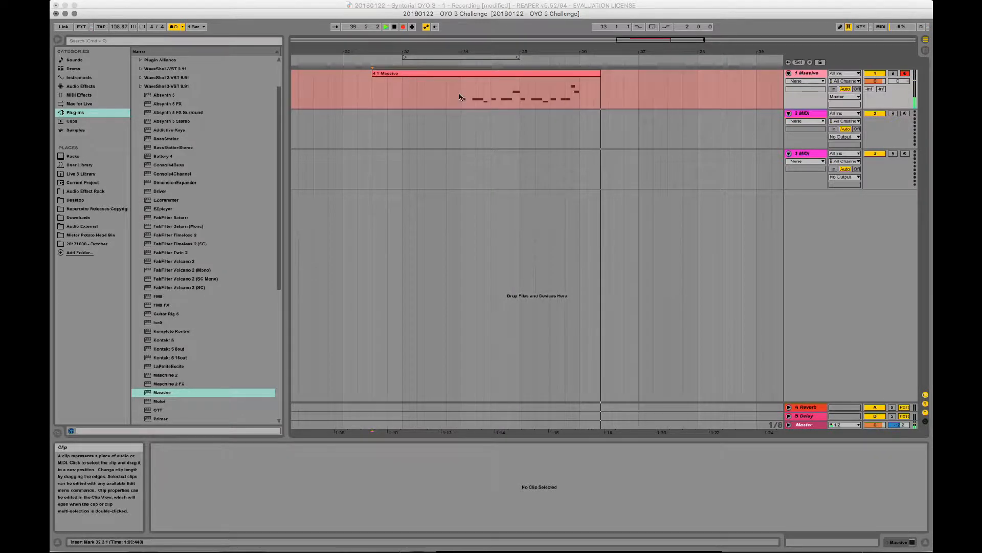
key("space")
- Fit the recorded clip to the two bars from bar 33 to 35 and quantize all its notes
left_click_drag(374, 74, 462, 75)
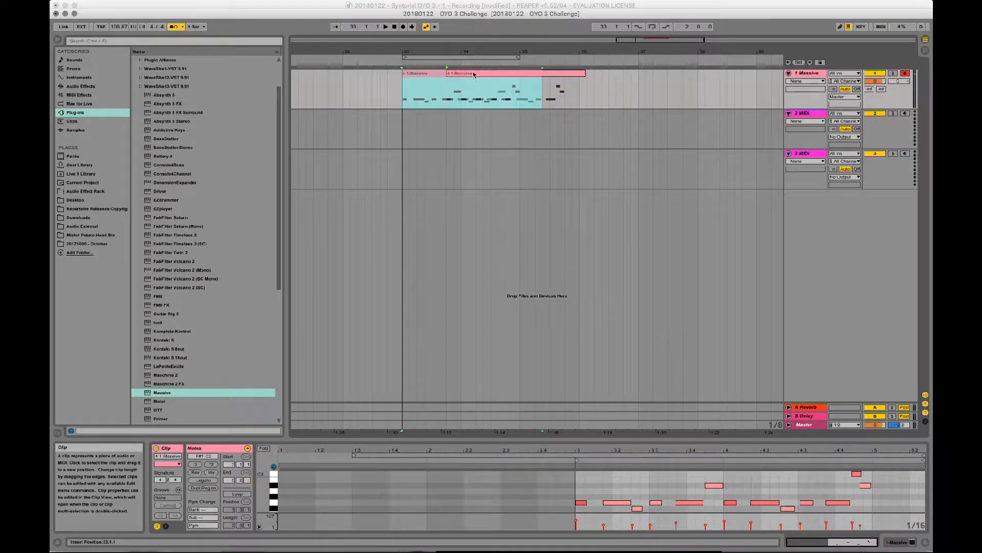
left_click_drag(544, 75, 521, 73)
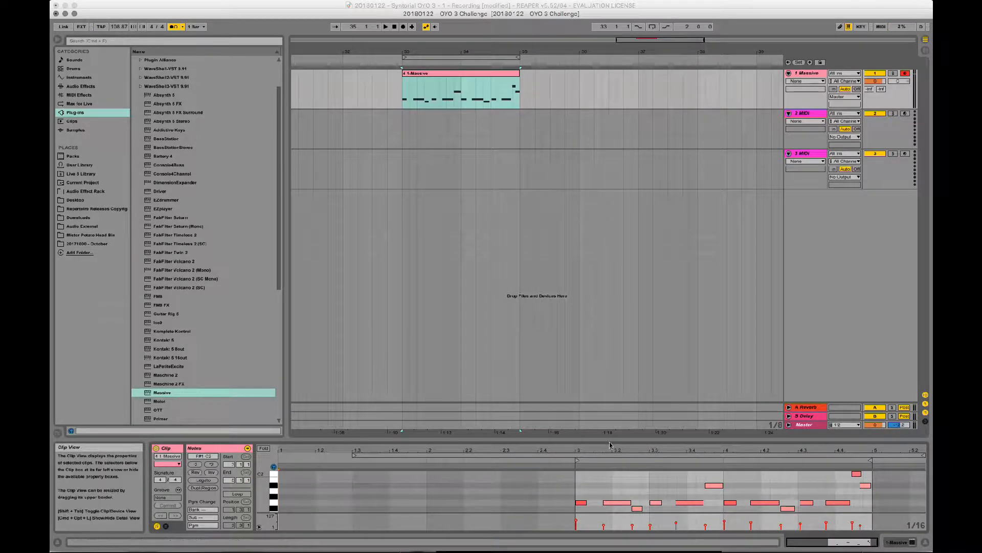
left_click(630, 494)
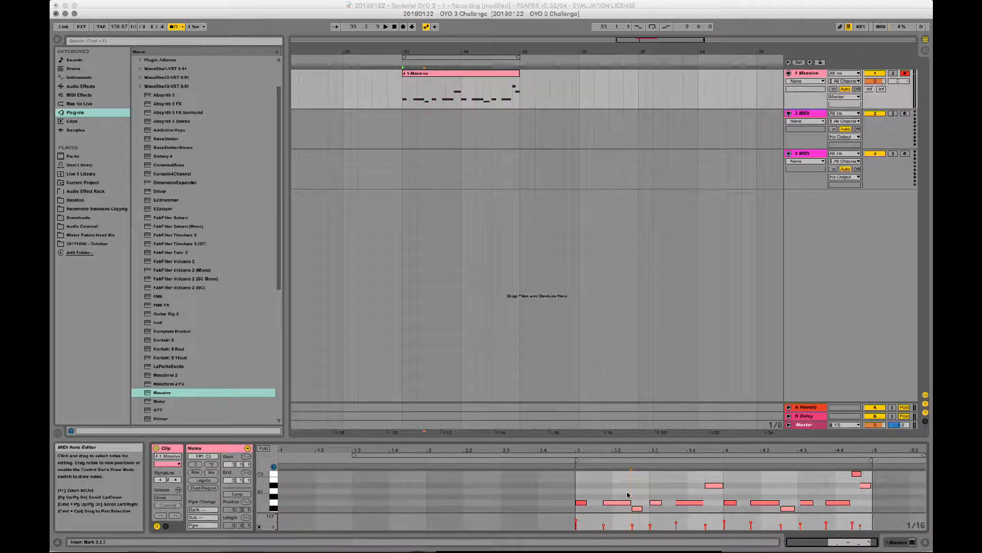
key("super+a")
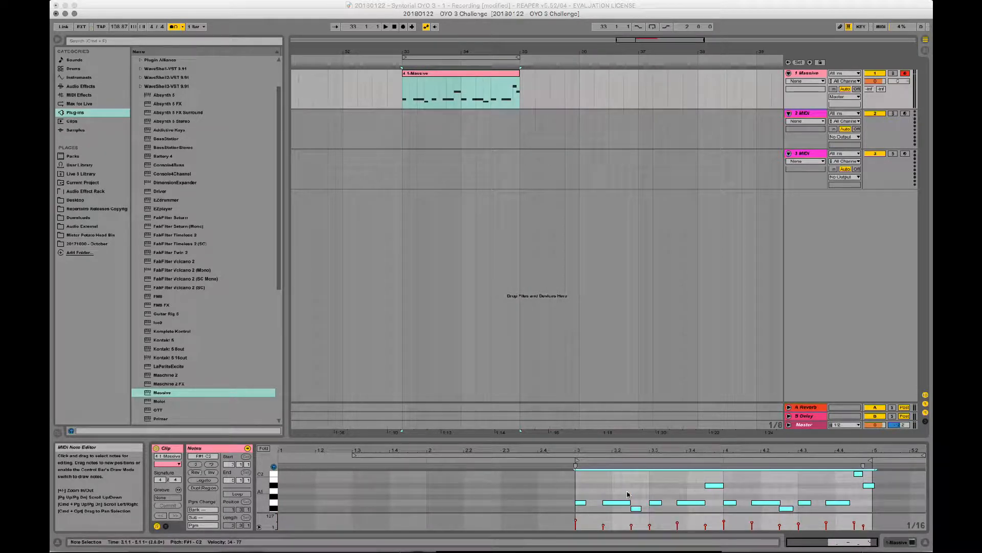
- Play the clip and shorten its last A#1 note so it ends at the clip's end
key("space")
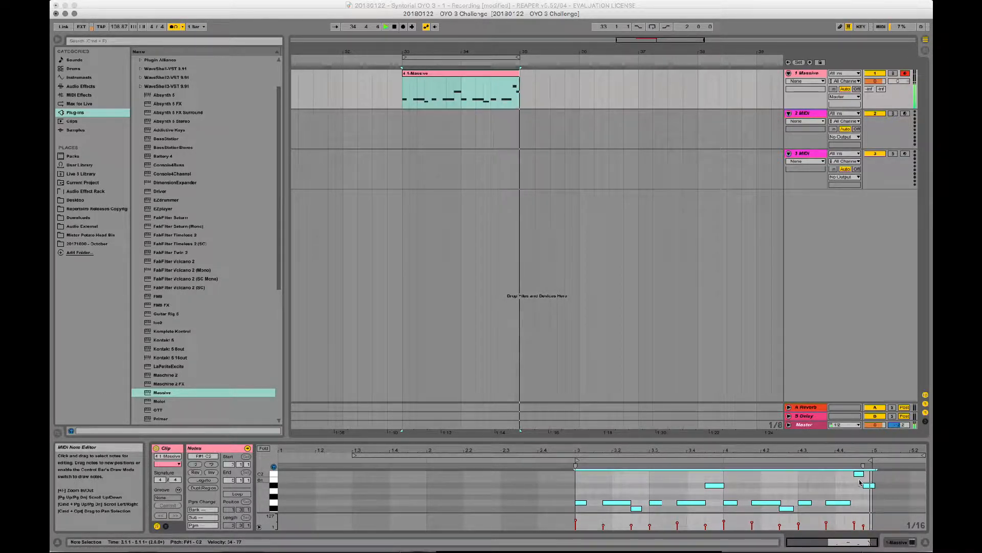
left_click(879, 484)
left_click(870, 484)
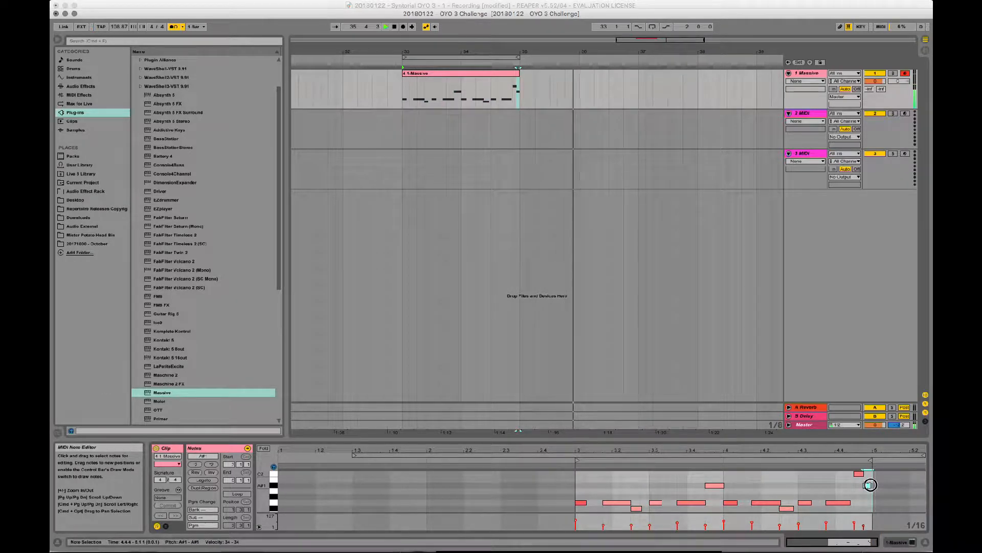
mouse_move(873, 485)
left_mouse_down()
mouse_move(881, 489)
mouse_move(872, 484)
left_mouse_up()
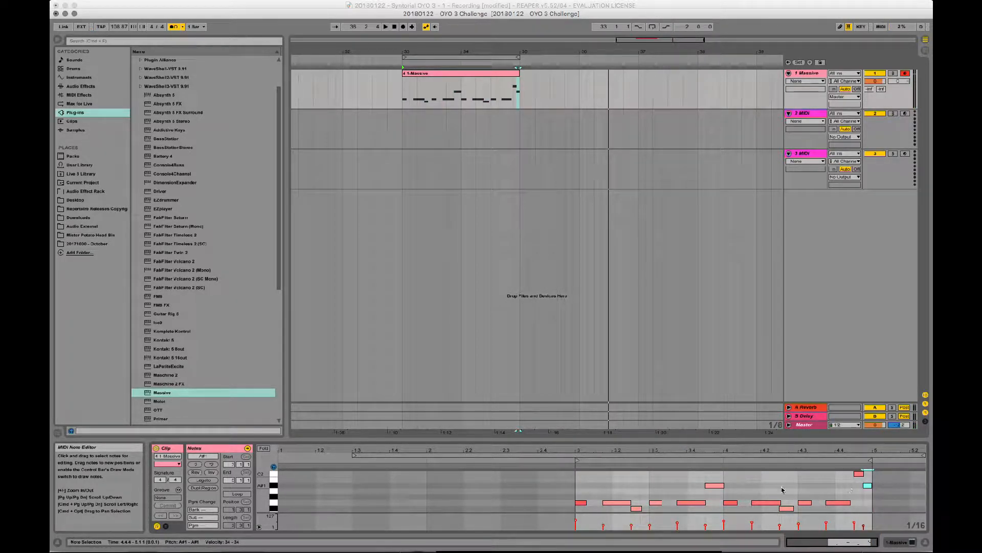
key("space")
- Play the two-bar clip as a loop, hide the clip detail view and turn off the metronome
key("super+a")
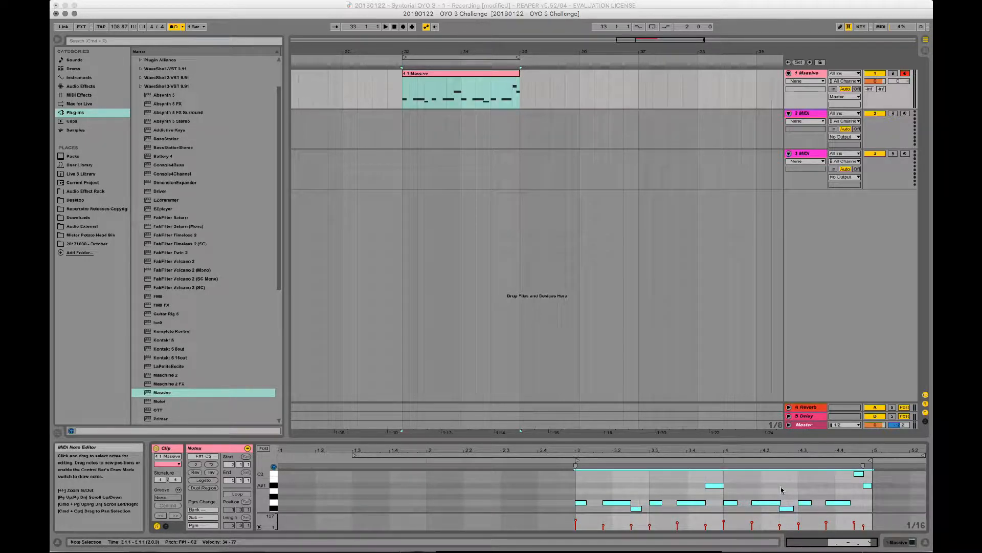
key("space")
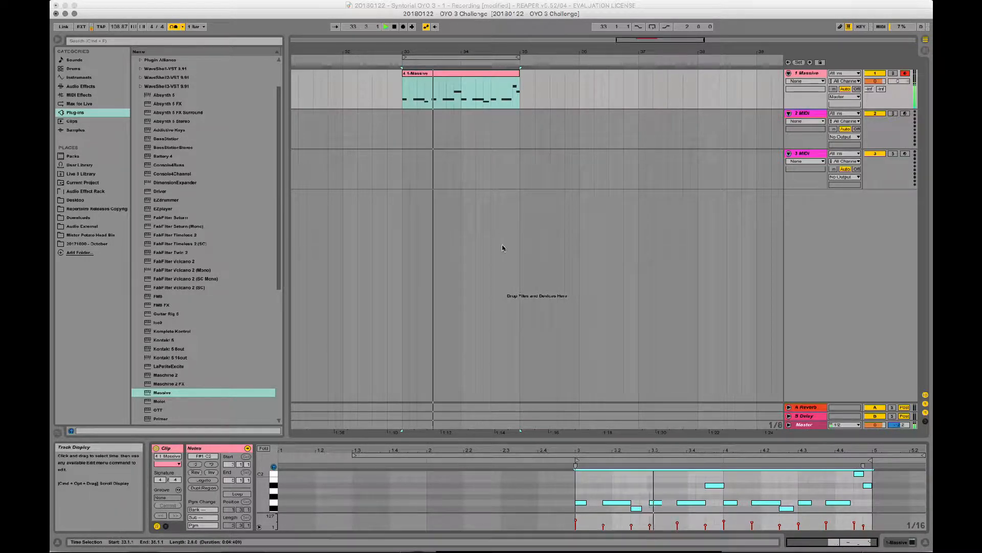
left_click(652, 27)
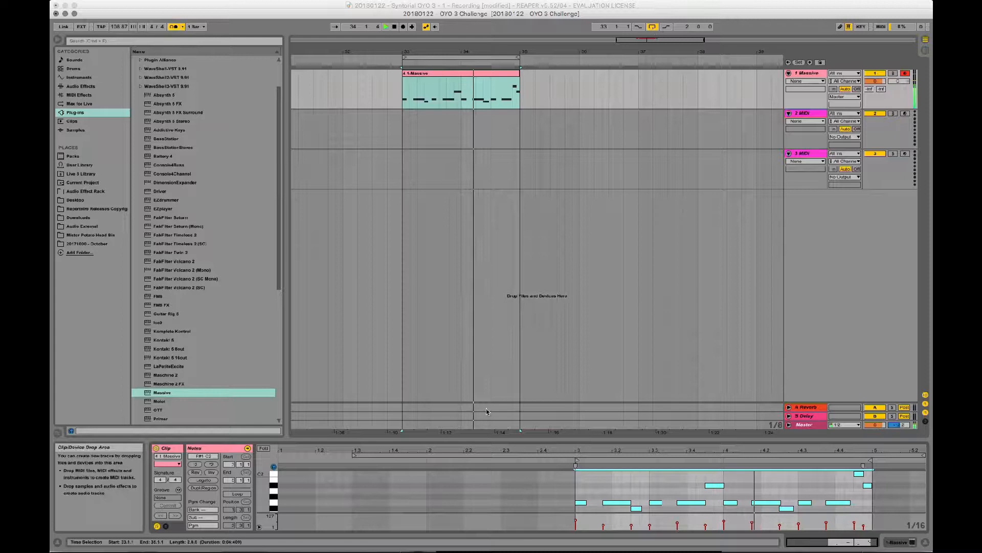
double_click(469, 438)
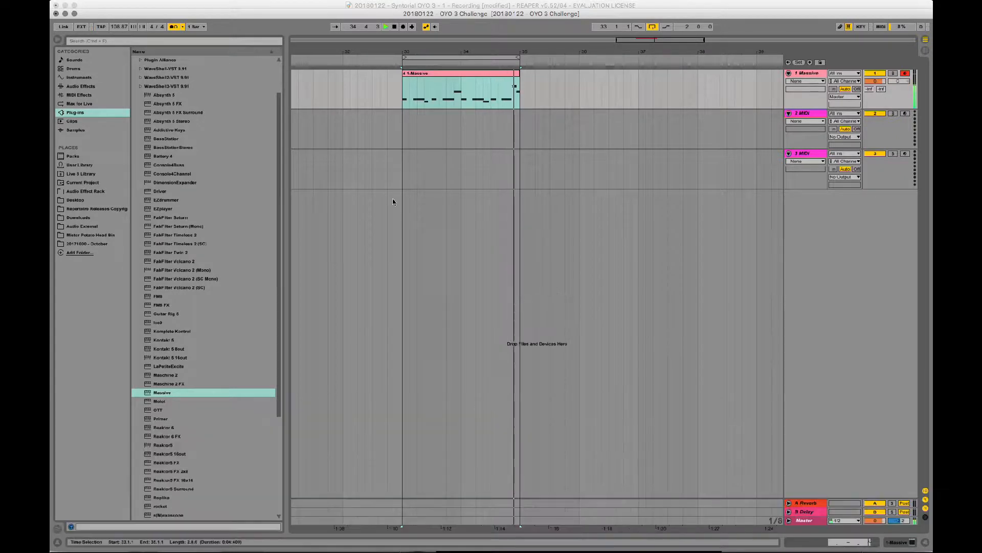
left_click(175, 26)
- Reopen Massive on the first track and slightly lengthen the release of envelope 4 while the loop plays
double_click(811, 75)
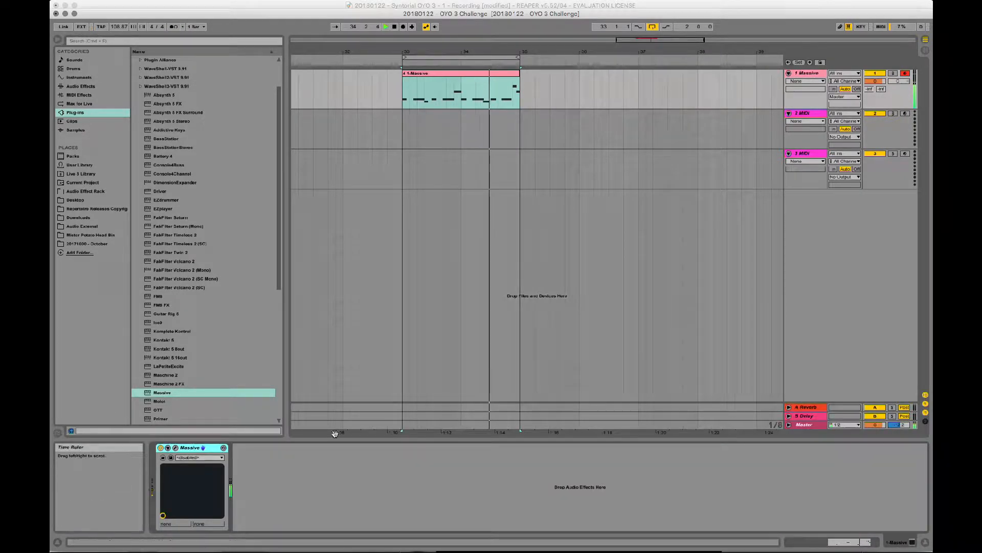
left_click(175, 448)
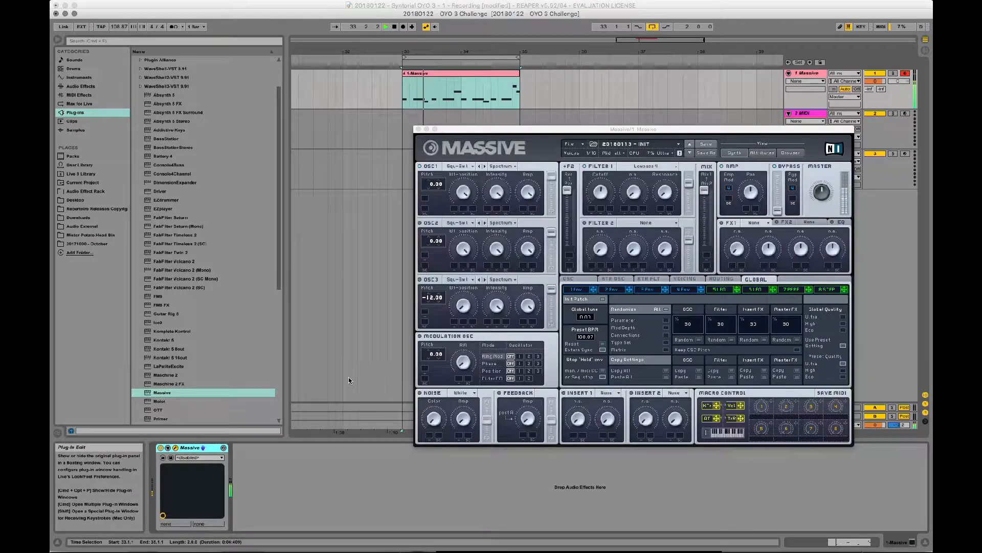
left_click(684, 290)
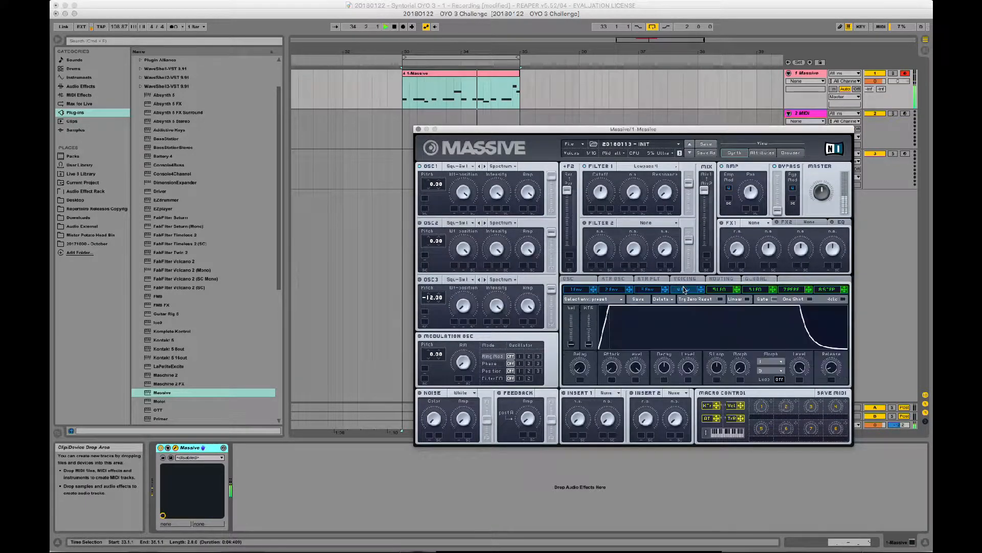
left_click(613, 367)
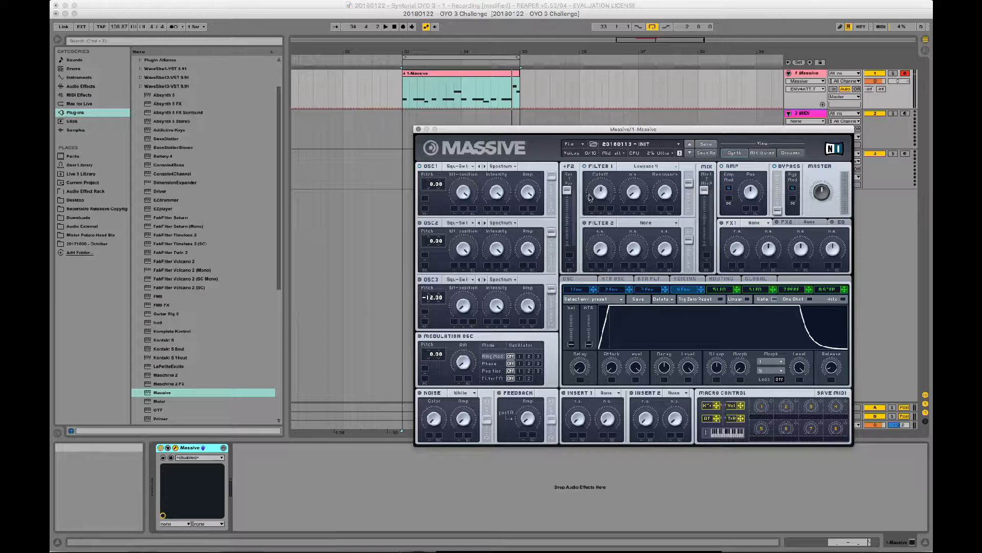
left_click(594, 197)
key("space")
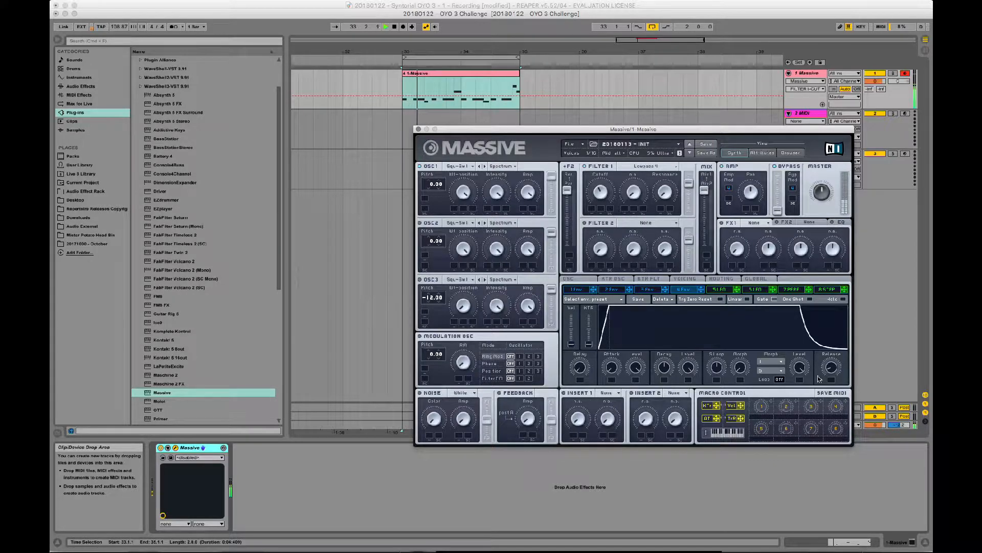
left_click_drag(833, 366, 834, 367)
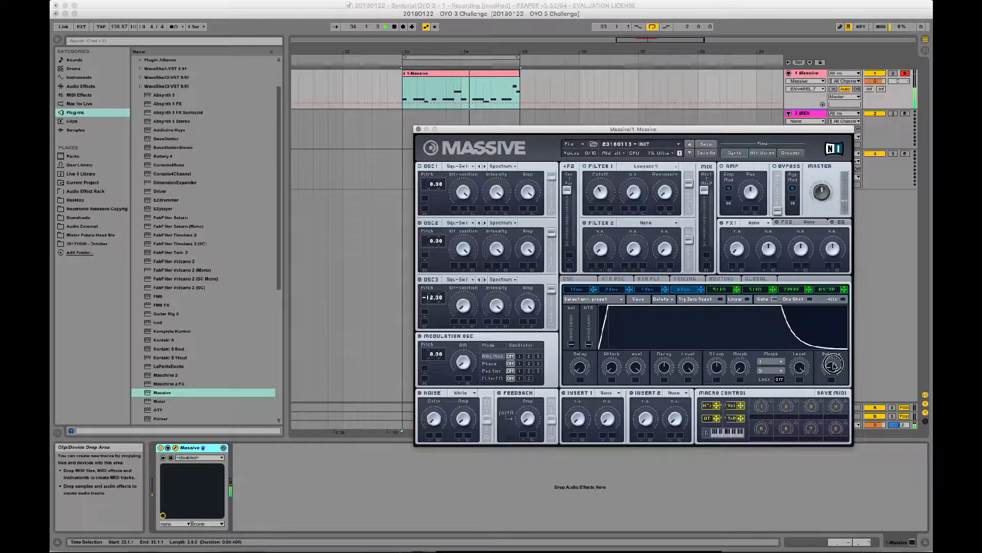
- Set Massive's voicing to Monophon with the Legato Triller trigger, play the loop to check it, and close the plug-in window
left_click(577, 281)
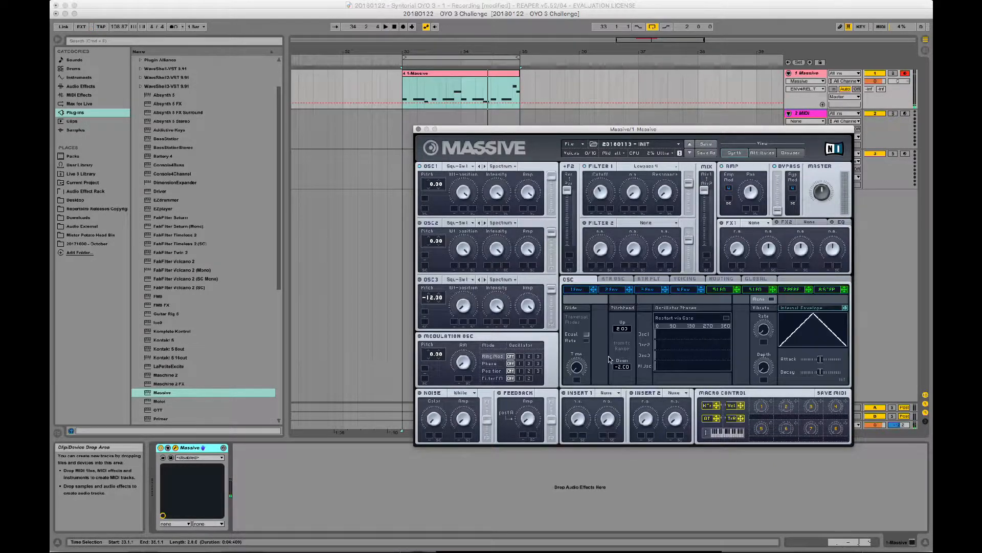
left_click(686, 280)
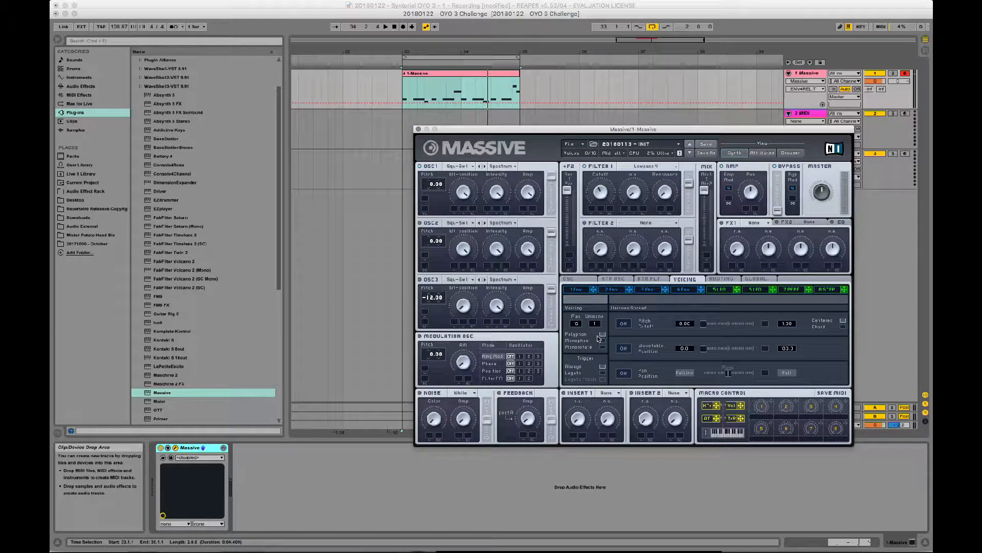
left_click(602, 341)
key("space")
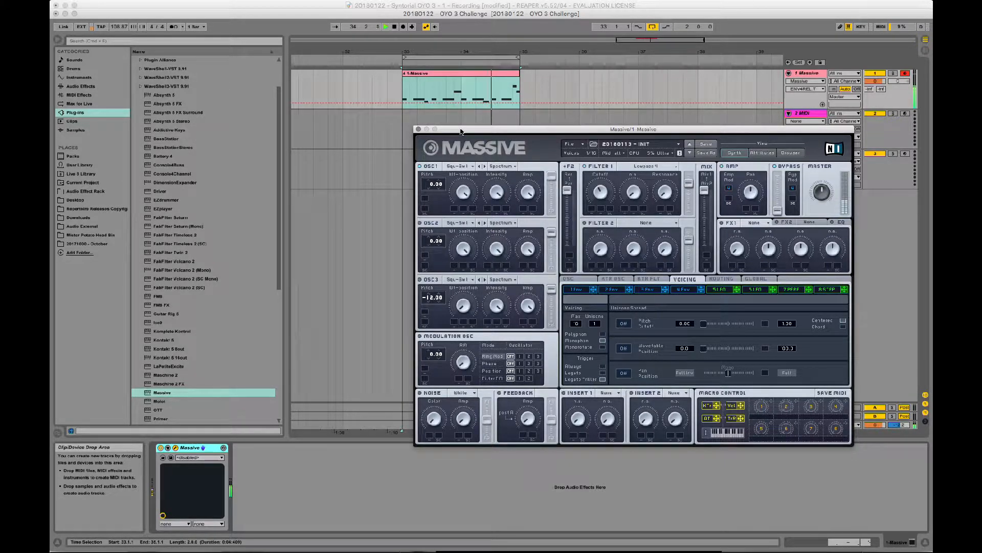
left_click(418, 130)
key("space")
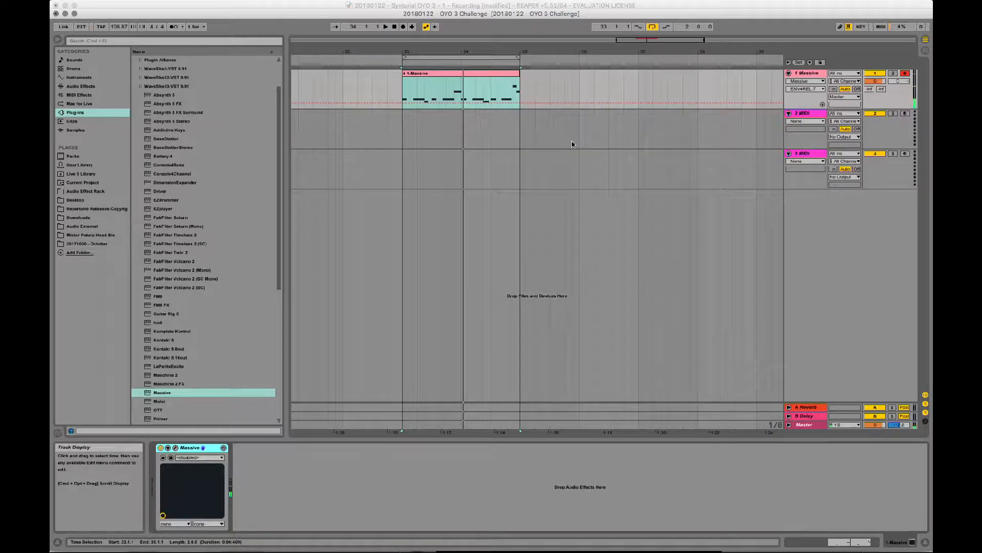
- Rename the first track to Bass and change its colour to light orange
left_click(816, 77)
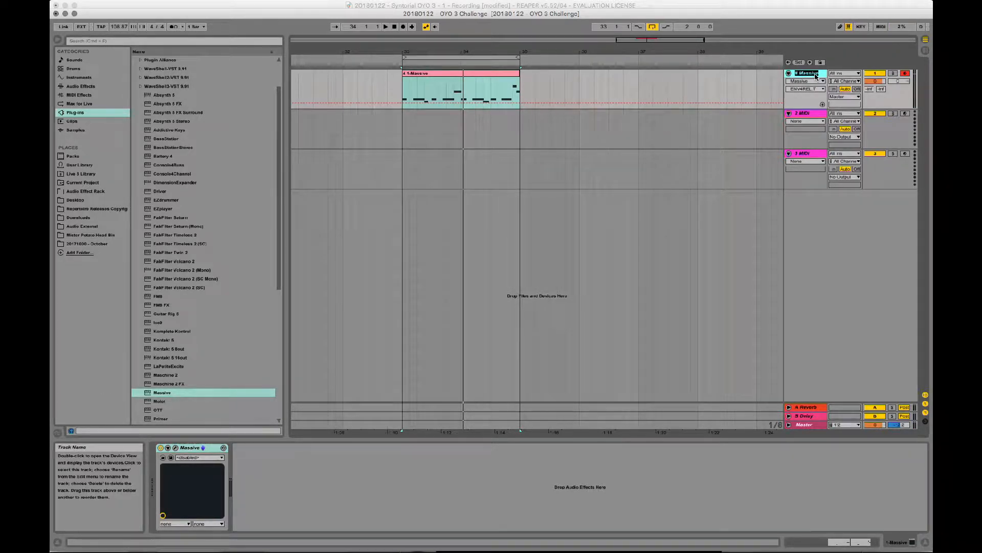
type("Bass")
key("Return")
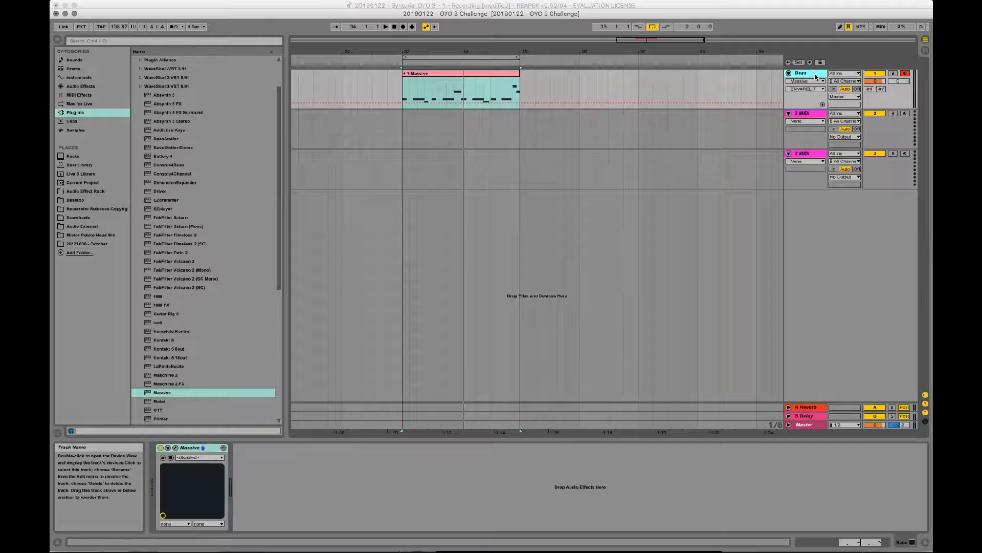
right_click(816, 77)
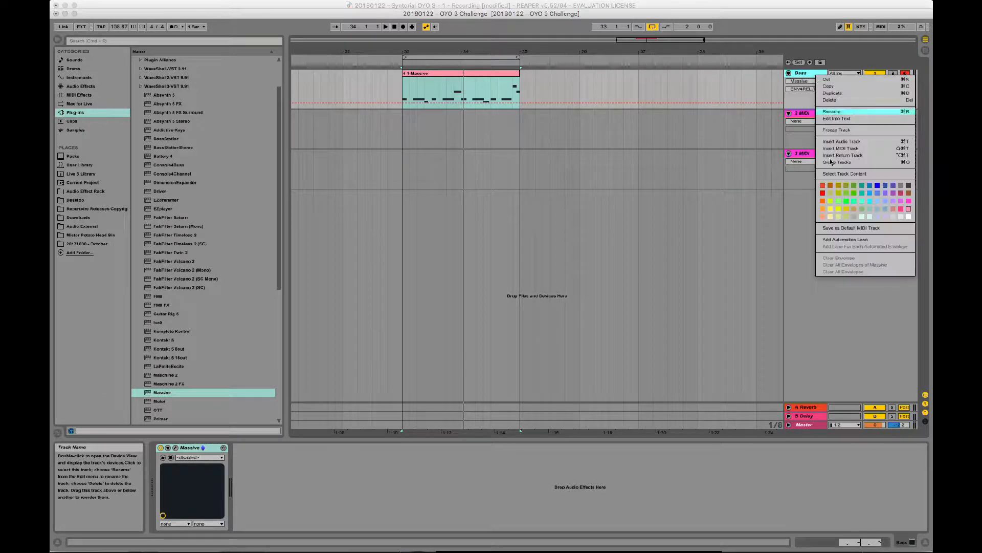
left_click(822, 217)
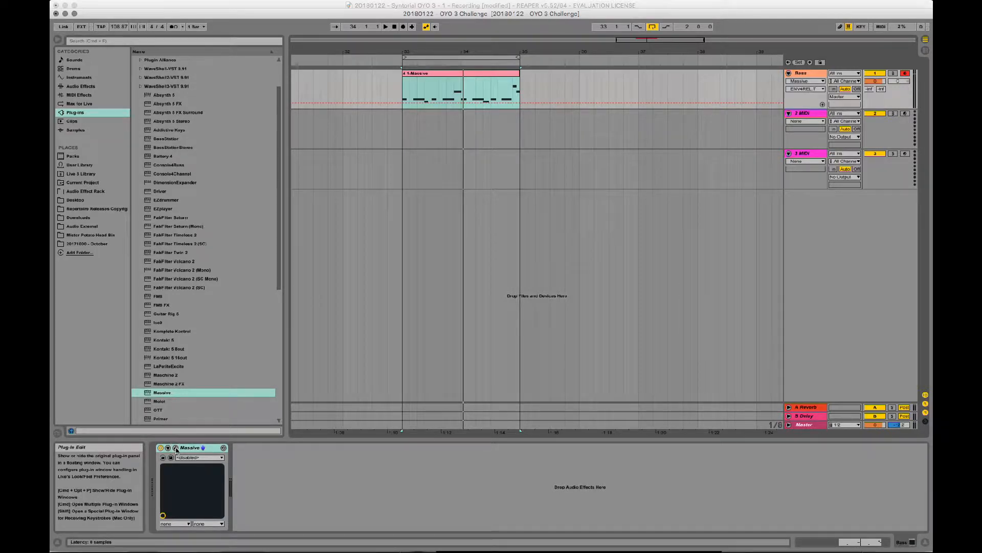
- Reopen Massive on the Bass track and sweep oscillator 1's wavetable position down and back up while the loop plays
left_click(176, 448)
key("space")
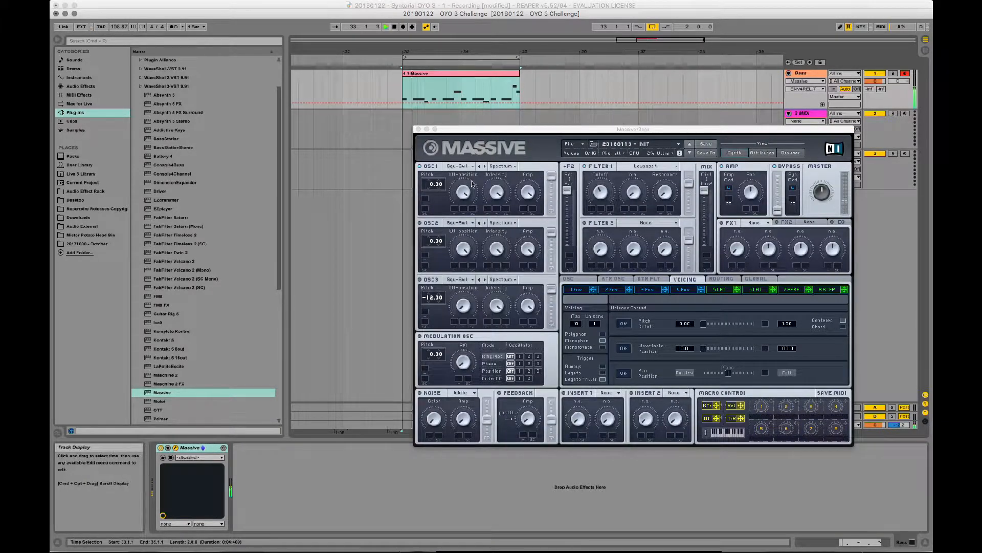
left_click_drag(464, 190, 421, 415)
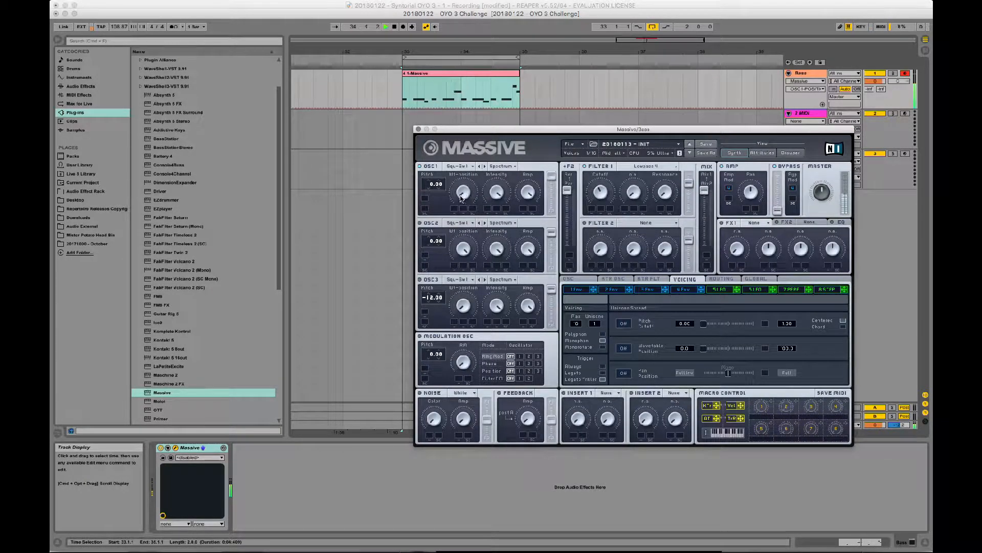
left_click_drag(461, 198, 486, 5)
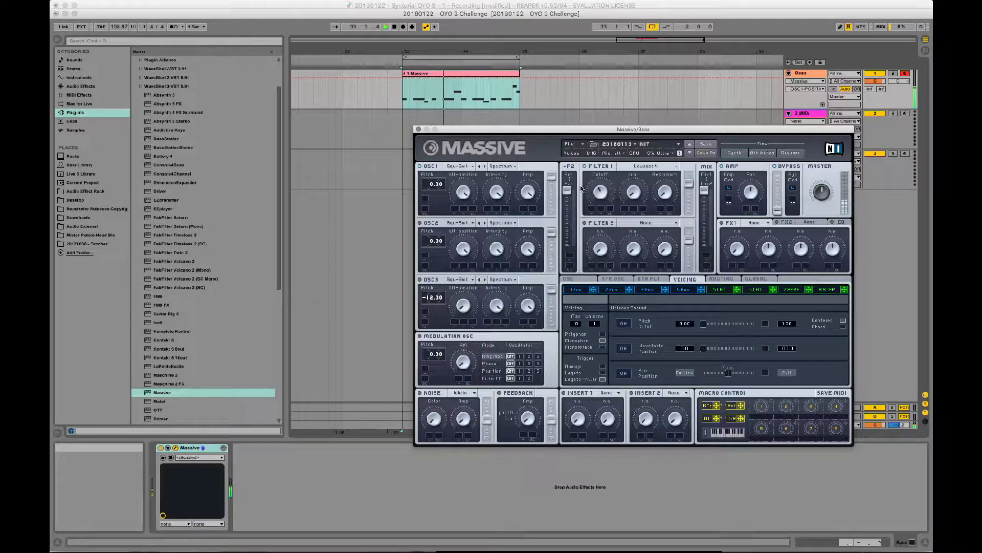
- Try the Lowpass 2 type on filter 1, switch back to Lowpass 4, and close the plug-in window
left_click(646, 166)
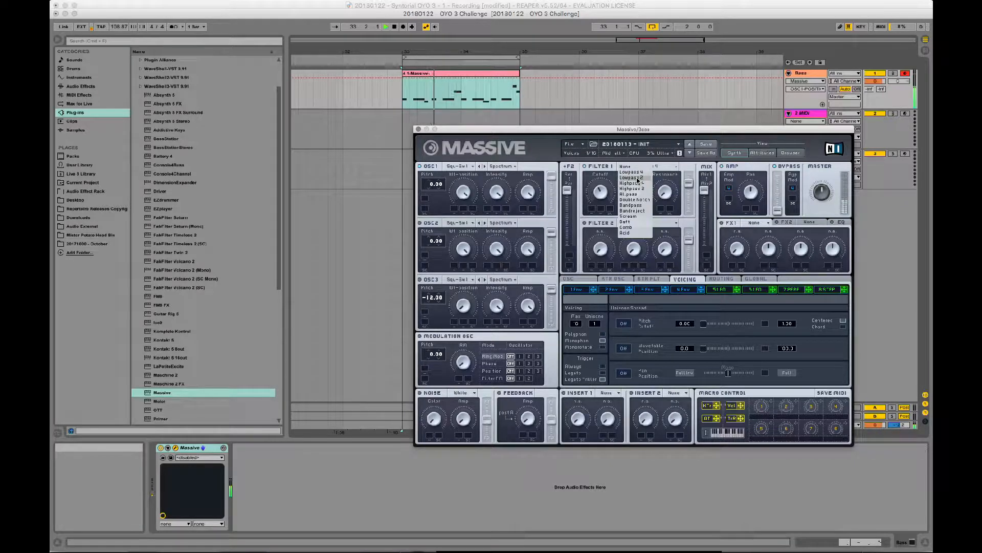
left_click(638, 178)
left_click(650, 169)
left_click(645, 173)
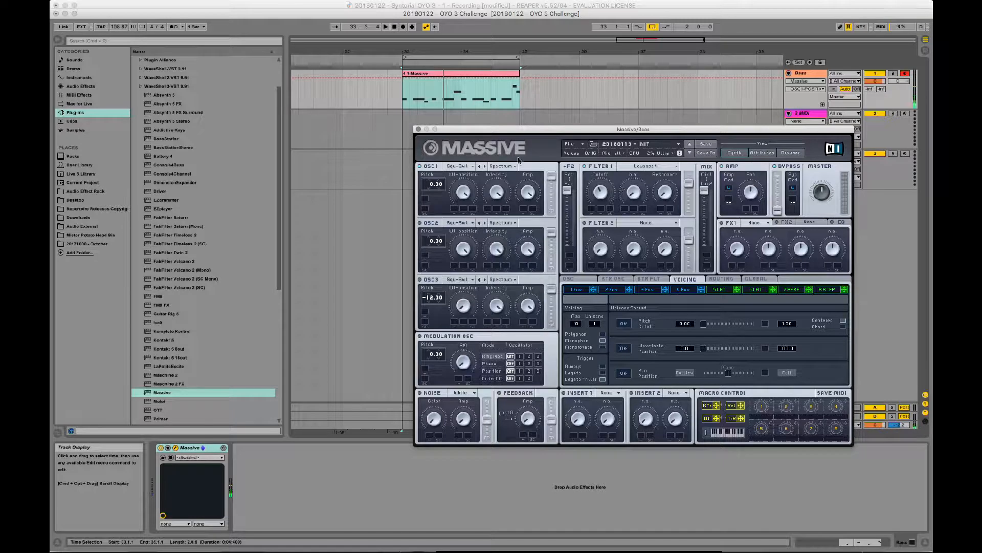
left_click(419, 129)
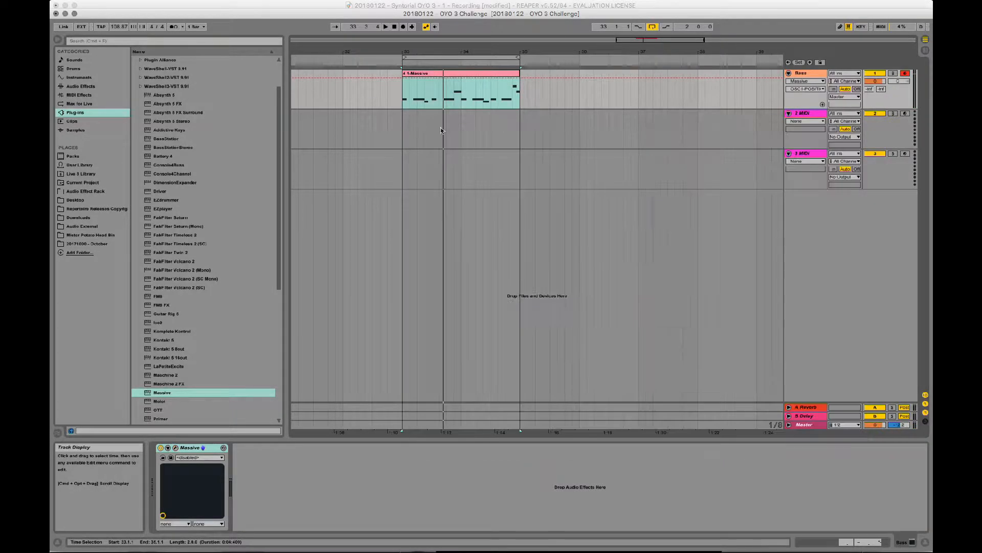
- Load Massive on the second MIDI track and open the recent 20180113 - INIT sound in it
left_click(809, 117)
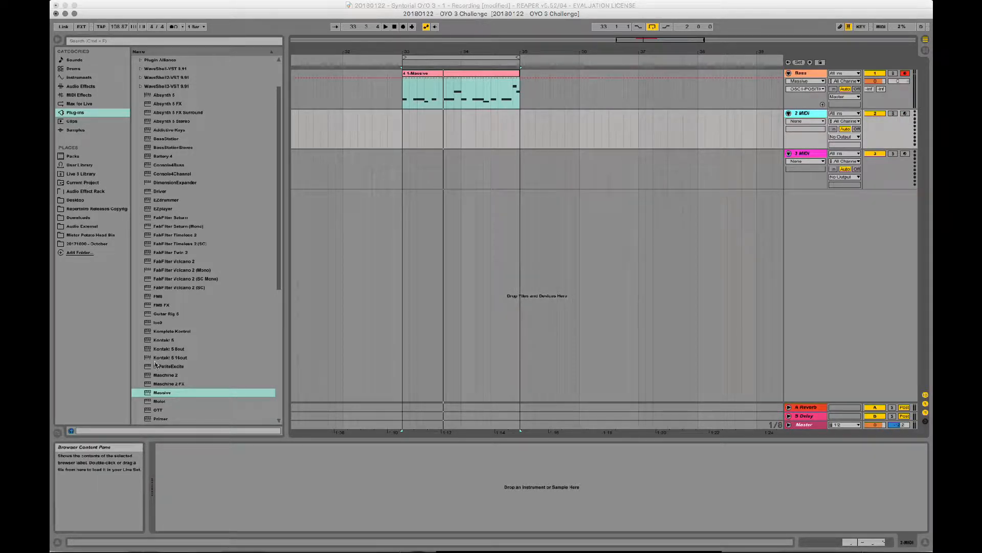
double_click(150, 395)
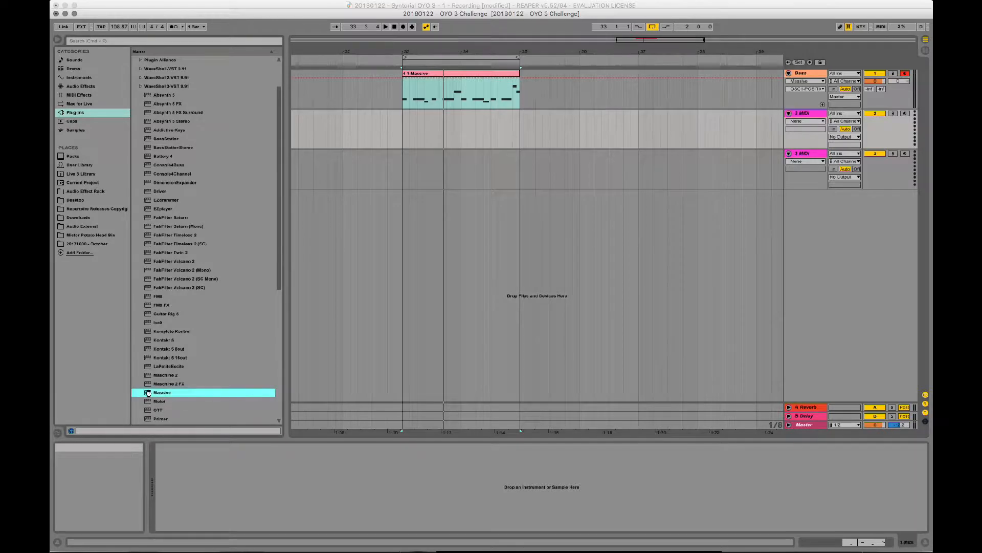
left_click_drag(545, 129, 385, 114)
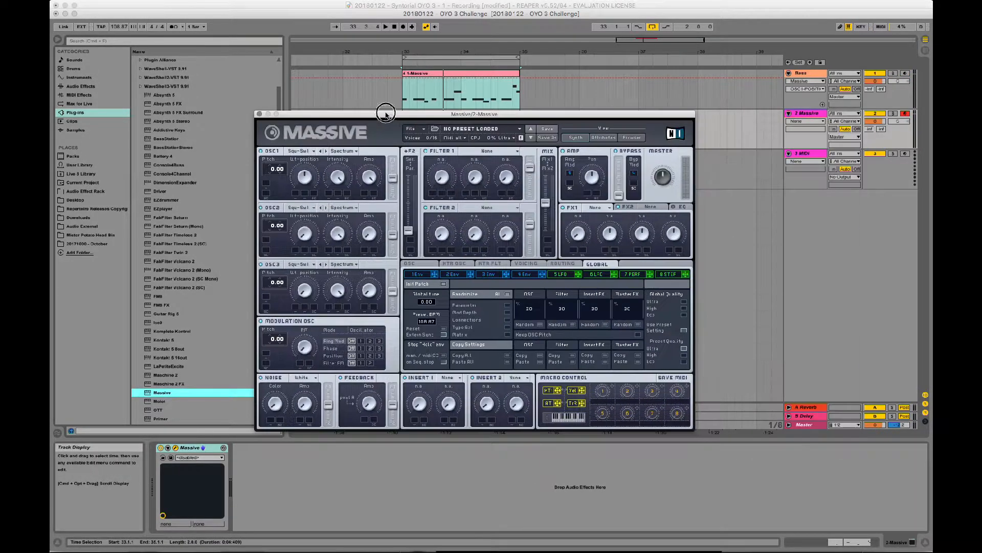
left_click(416, 131)
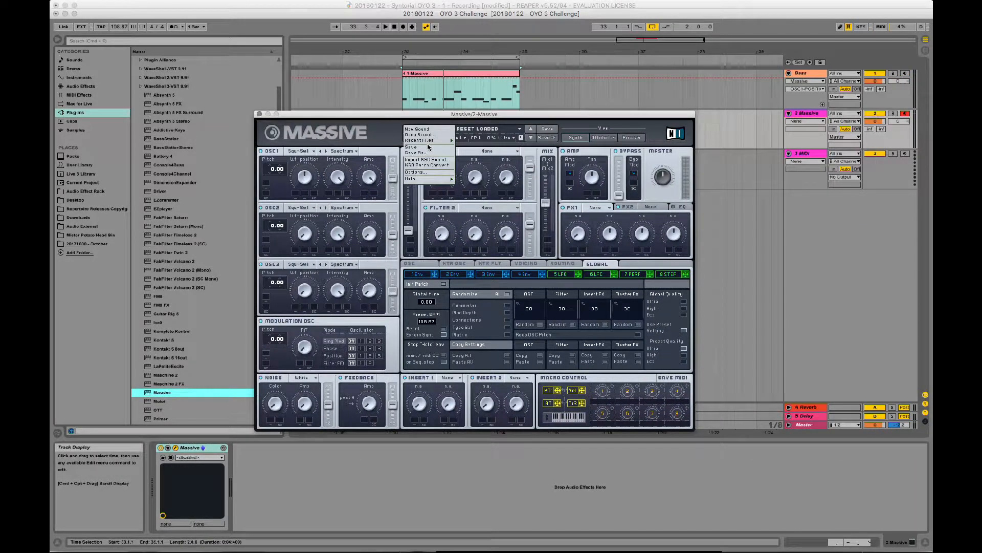
mouse_move(425, 141)
left_click(486, 143)
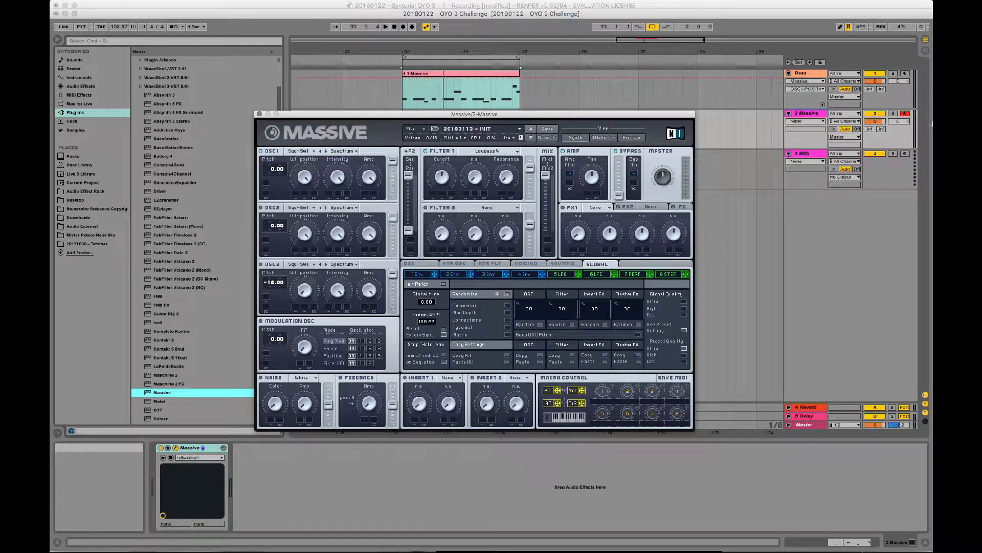
left_click_drag(592, 113, 589, 180)
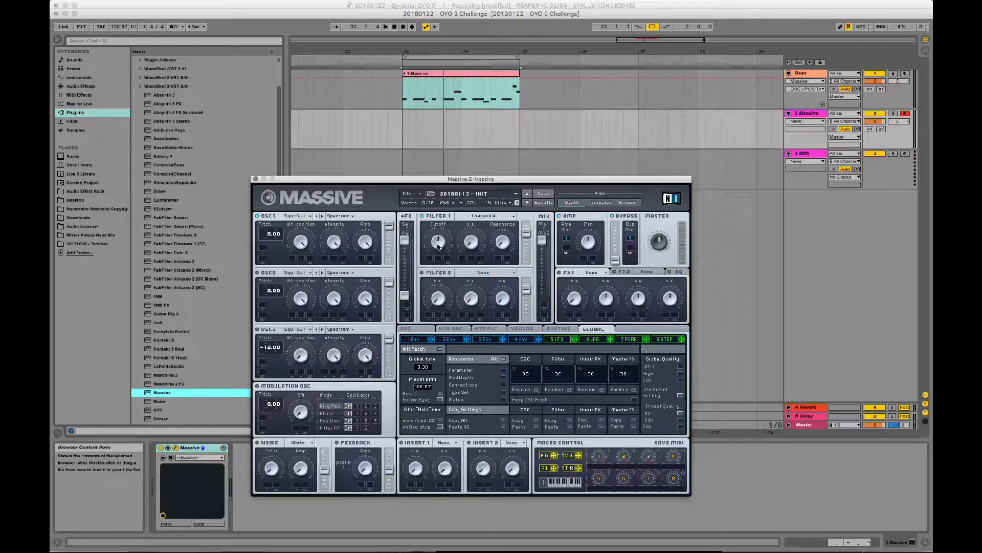
- Raise filter 1's cutoff on the second track's Massive and lengthen the release of envelope 4
left_click_drag(437, 246, 438, 233)
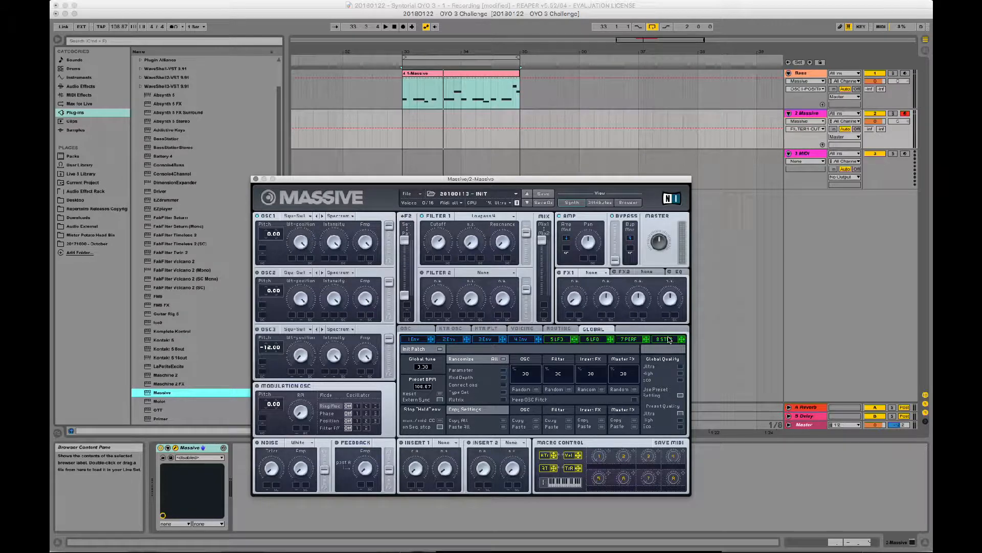
left_click(557, 329)
left_click(523, 329)
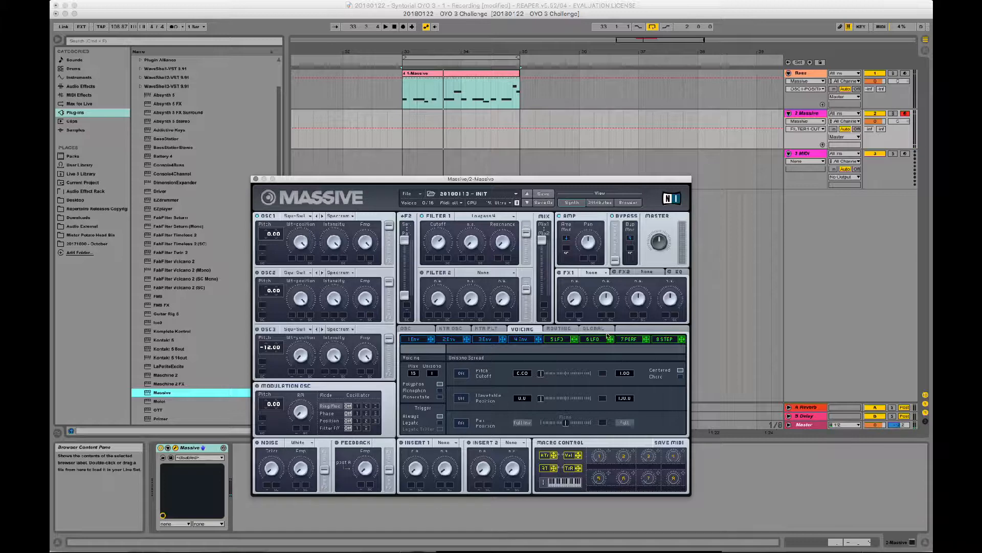
left_click(520, 340)
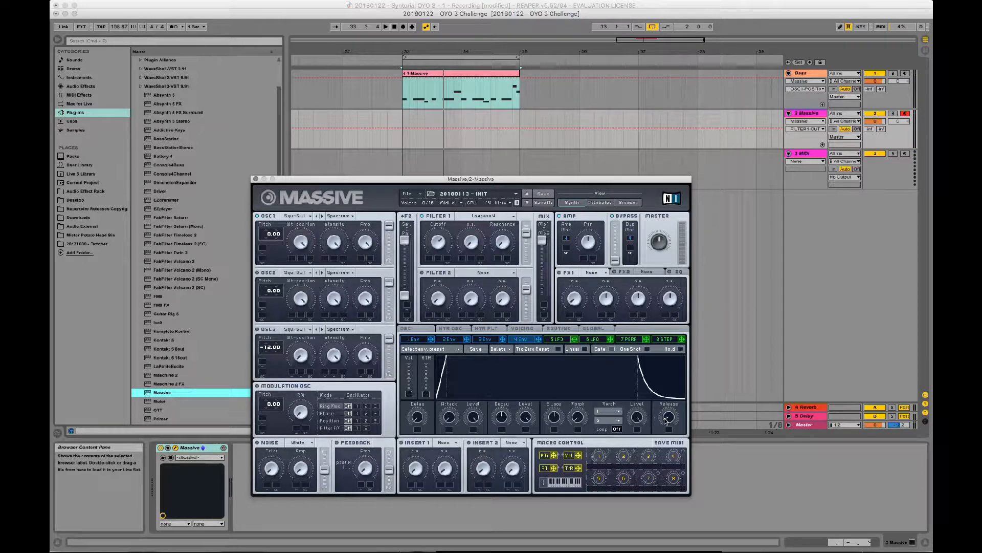
left_click_drag(669, 409, 668, 411)
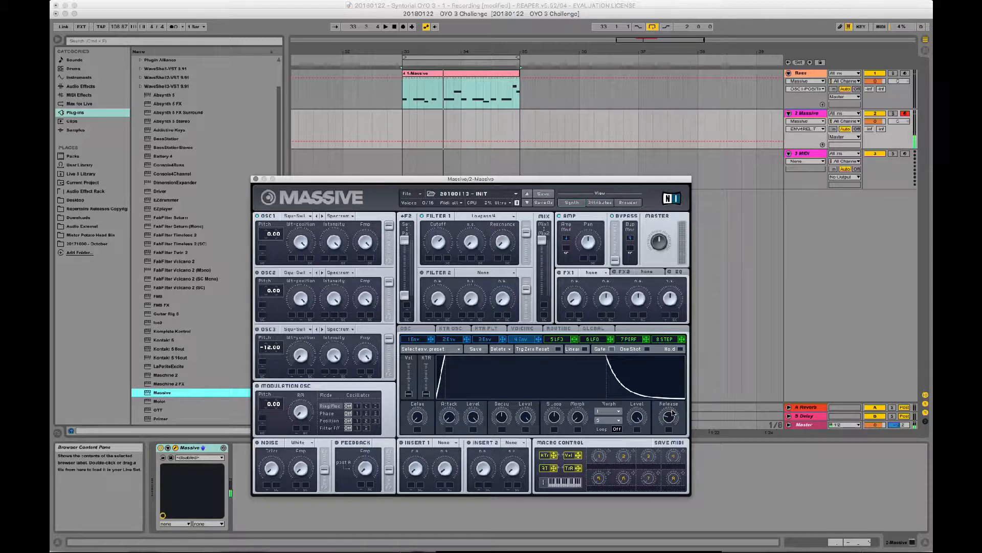
left_click_drag(673, 413, 673, 406)
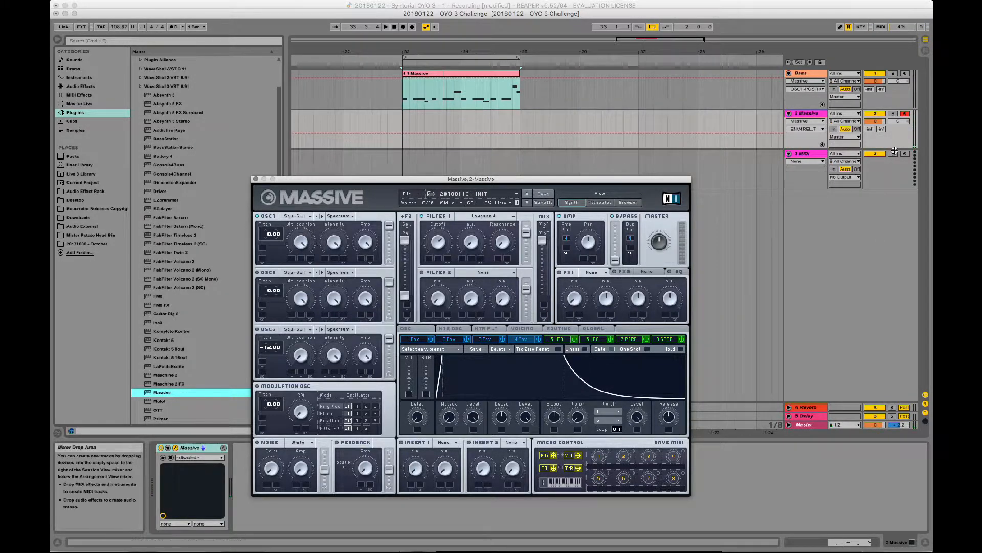
- Lower Massive's master volume, shorten envelope 4's release, and close the plug-in window
left_click_drag(660, 243, 658, 257)
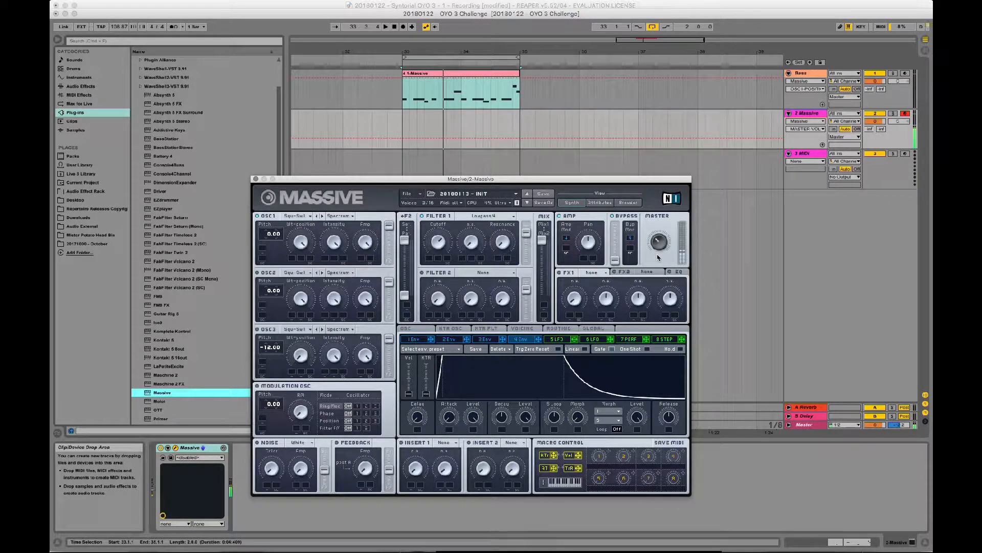
left_click_drag(668, 416, 663, 443)
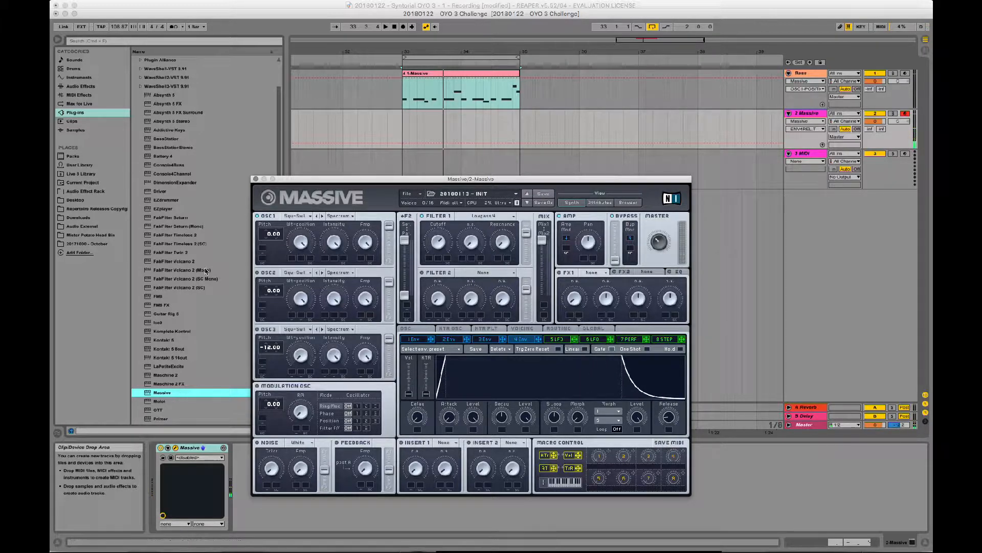
left_click(256, 179)
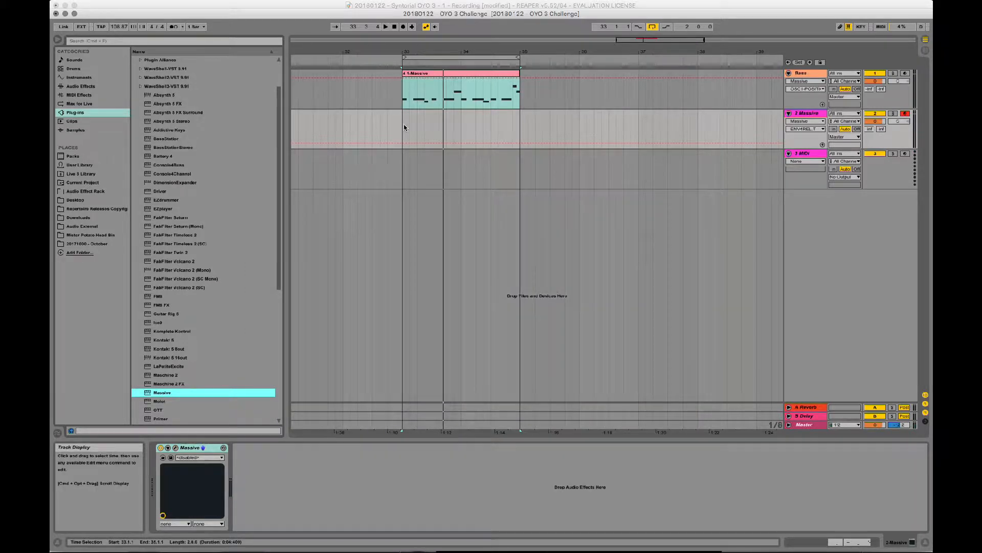
- Play the bass loop repeatedly from 33.1.1 to rehearse a part on the second track
left_click(404, 125)
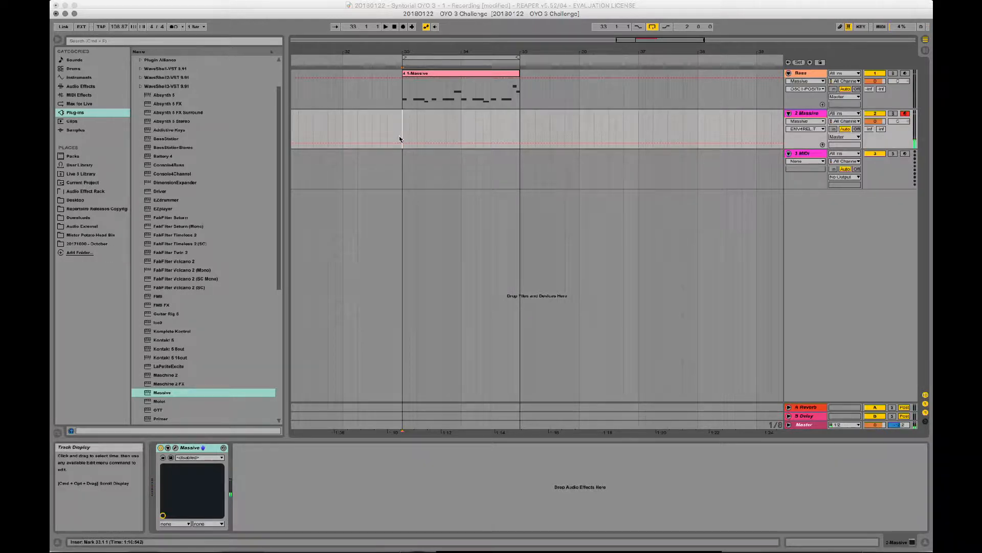
key("space")
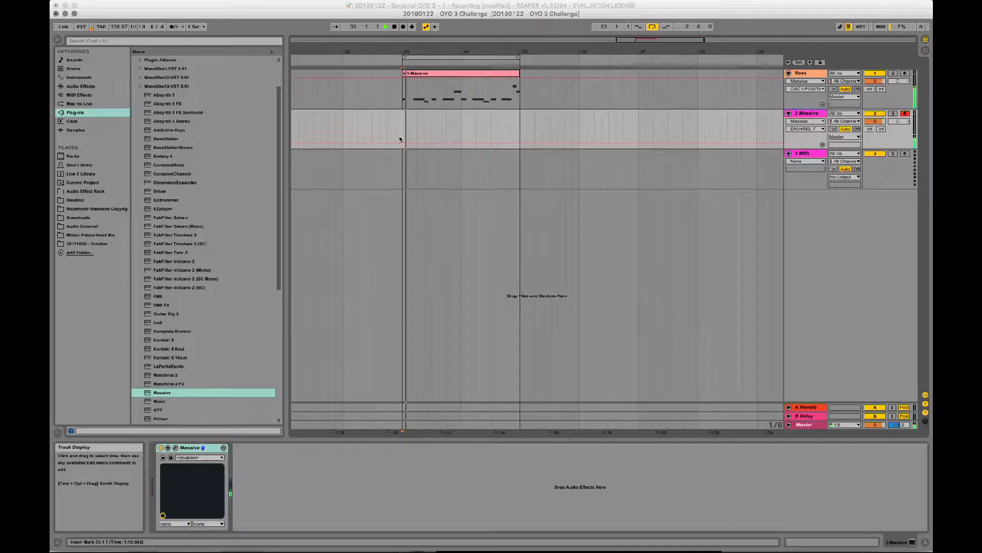
key("space")
key("space")
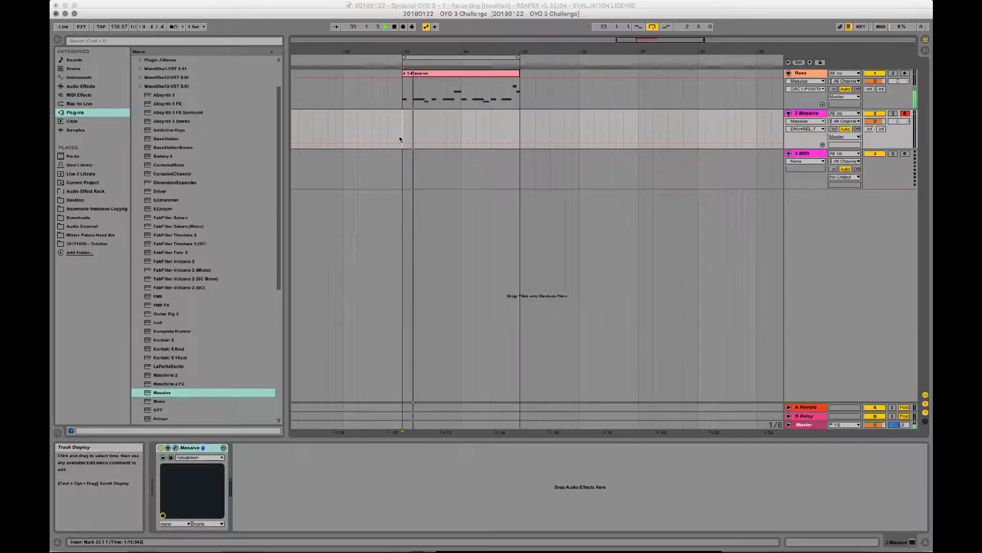
key("space")
key("space")
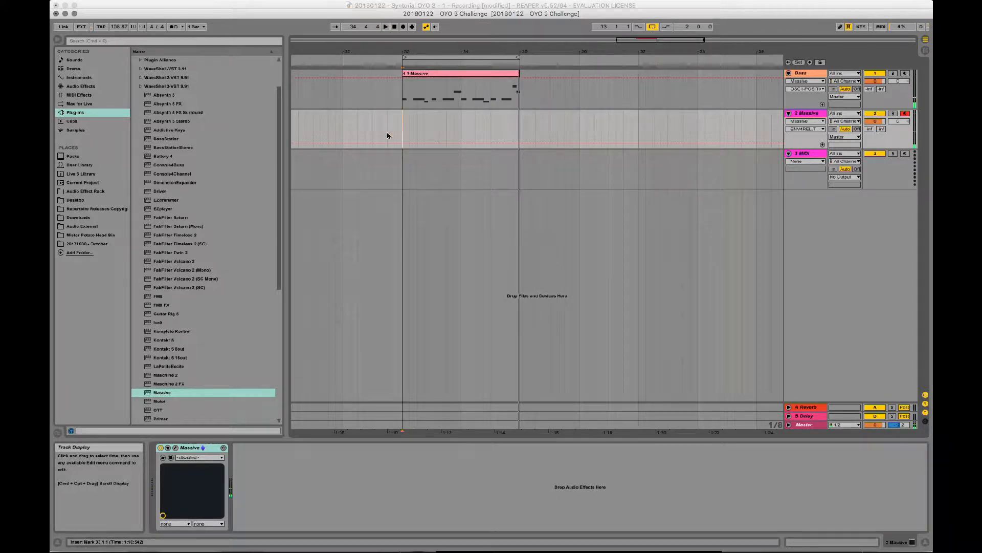
key("space")
- Record a five-note part on the second track over the bass line, starting from 32.3.1
left_click(372, 130)
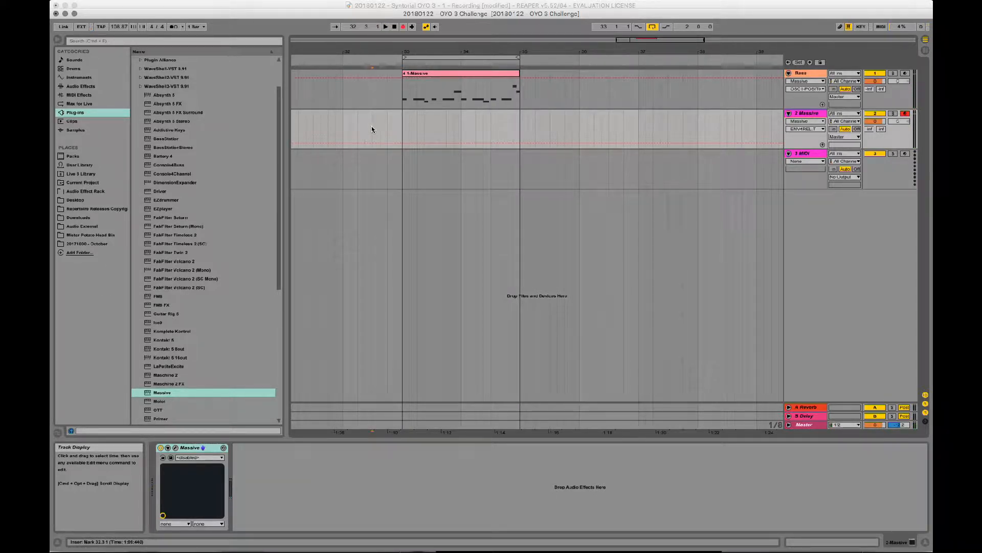
key("F9")
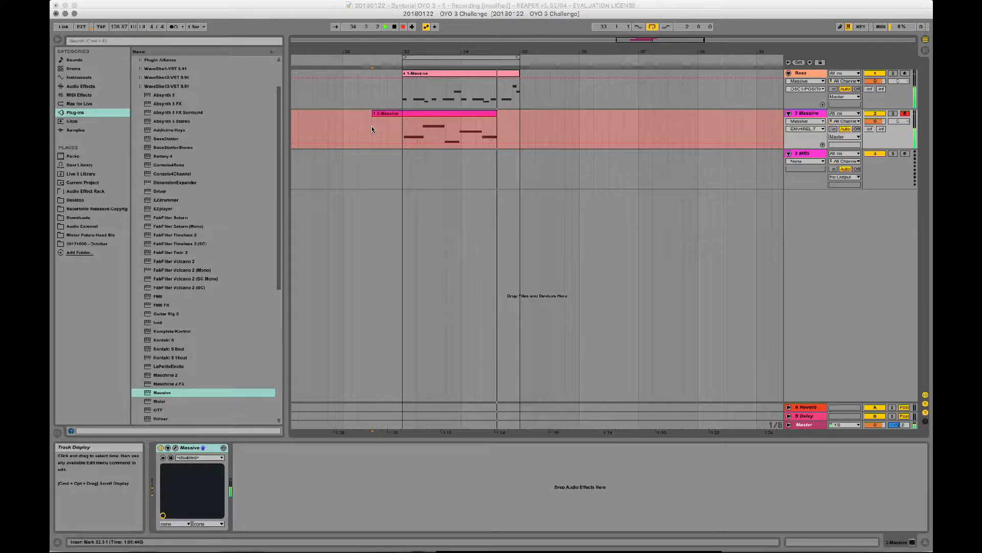
key("space")
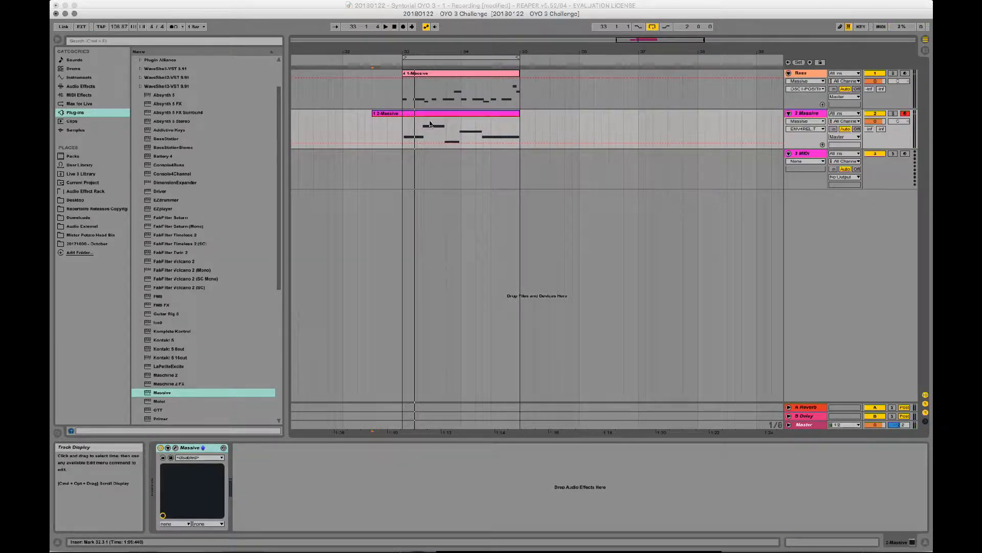
- Play back the new recording and trim the clip's start to bar 33
key("space")
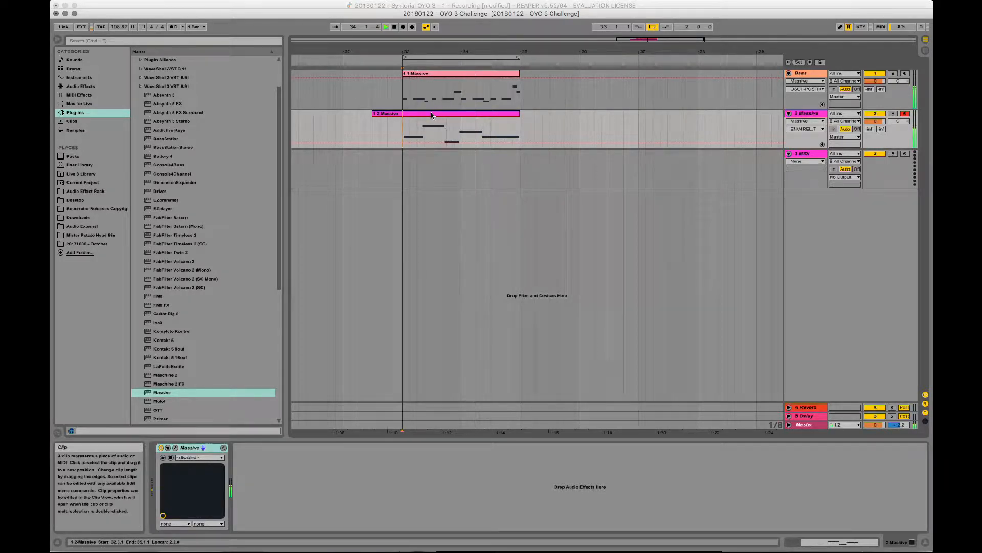
key("space")
left_click_drag(373, 114, 404, 115)
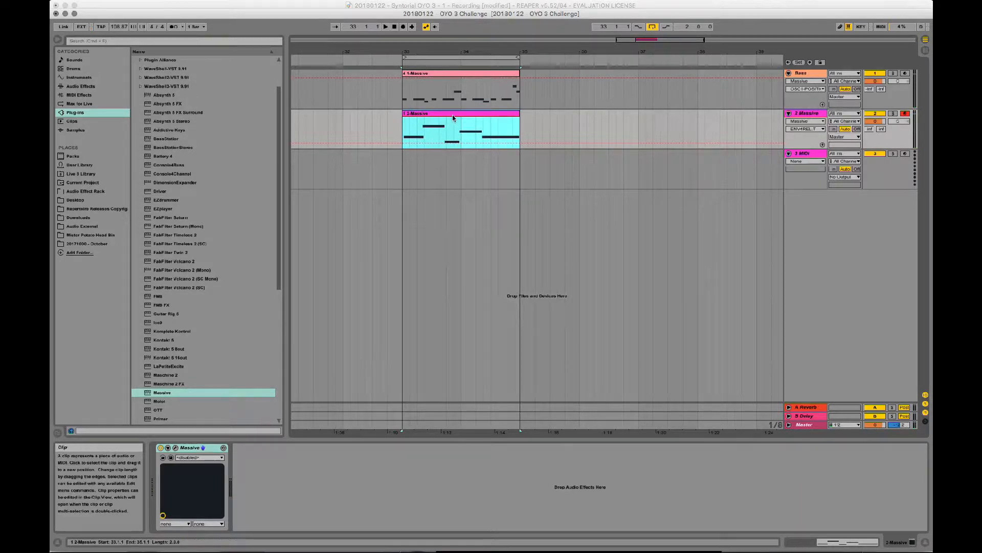
- Quantize all notes of the second track's clip with the grid set to 1/16 and play the loop
key("shift+Tab")
left_click(604, 491)
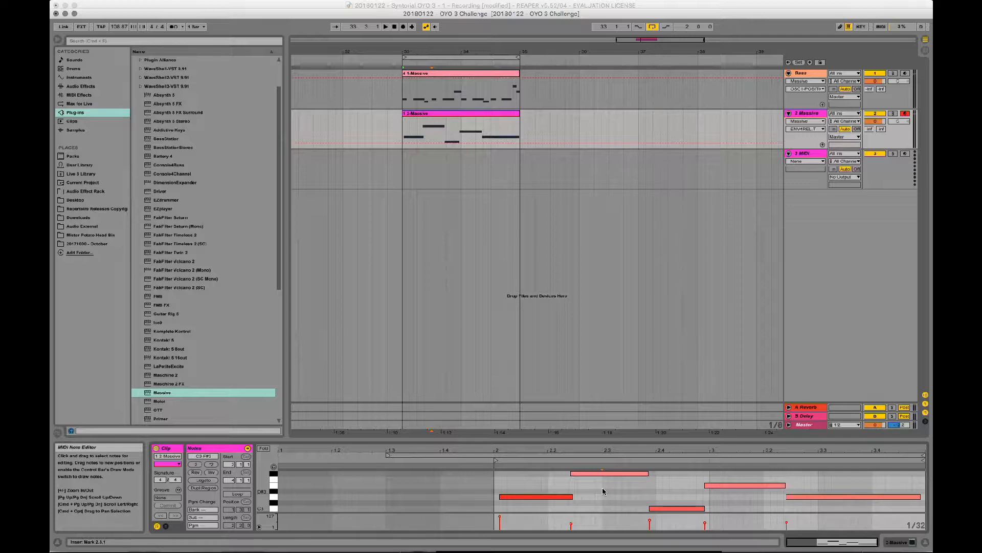
key("super+2")
key("super+a")
key("space")
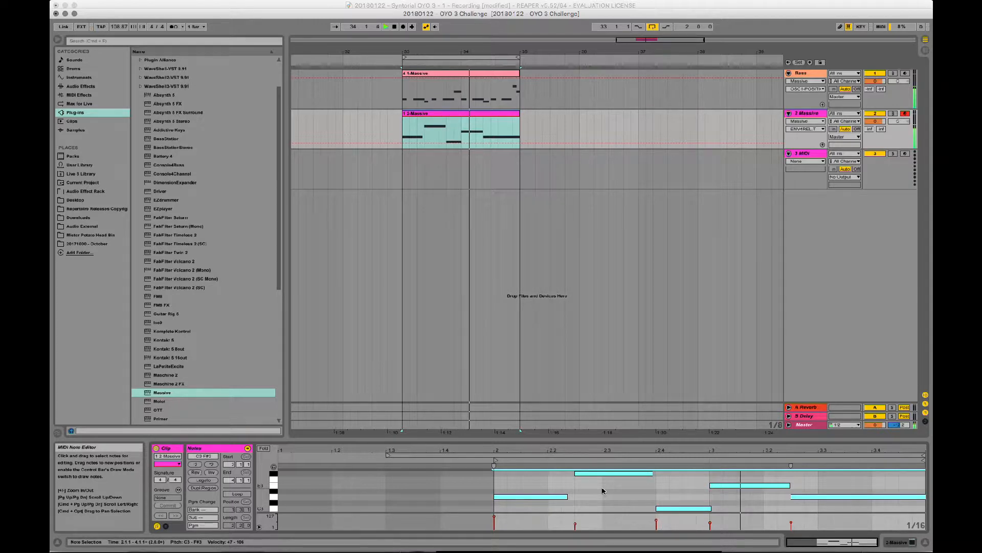
- Undo the quantization of the second track's clip and requantize both note starts and ends to the current grid at a reduced amount
key("super+z")
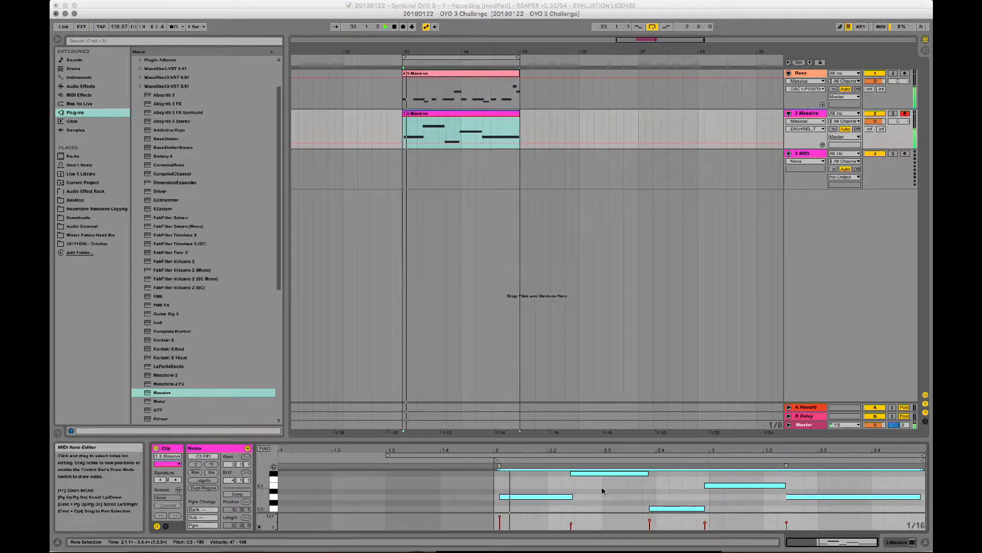
key("super+shift+u")
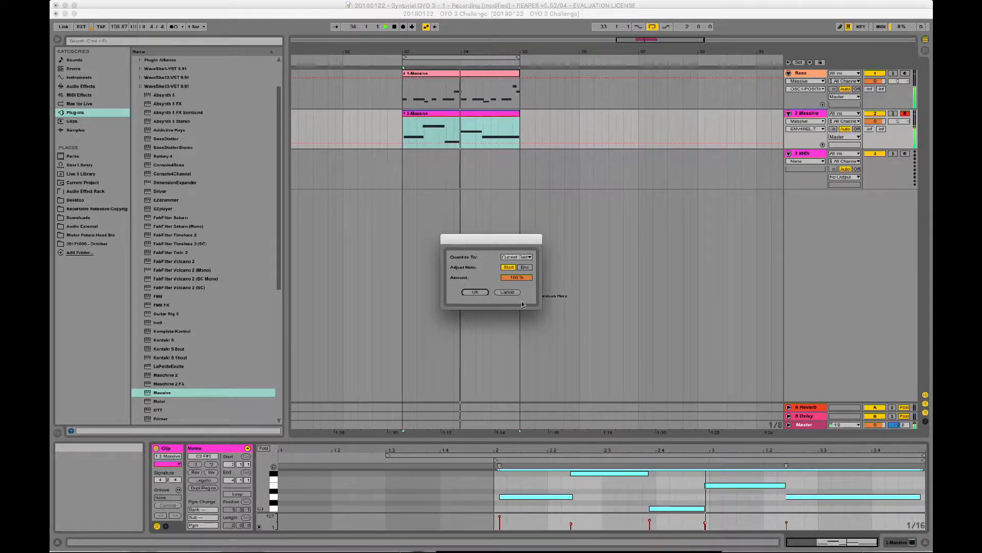
left_click_drag(517, 277, 518, 301)
left_click(522, 267)
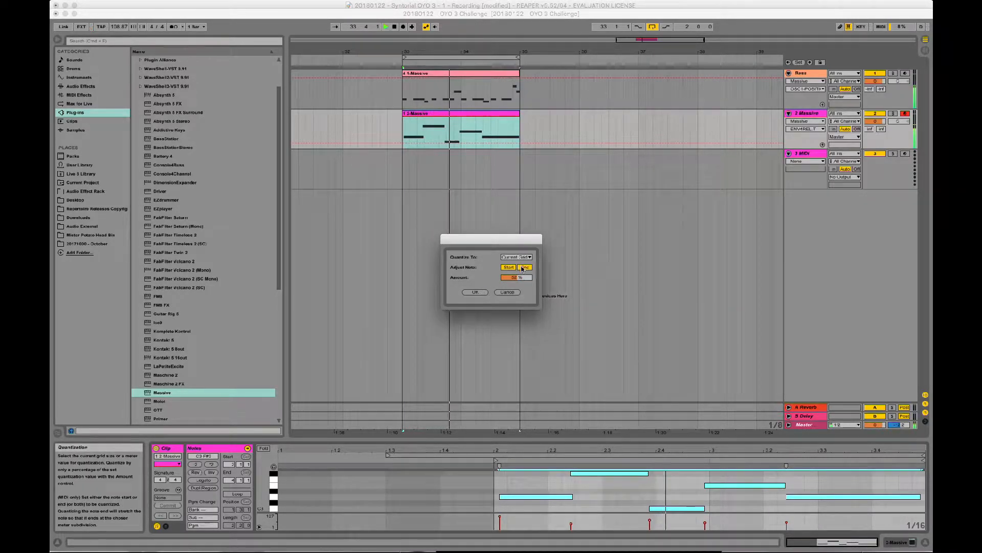
left_click(474, 292)
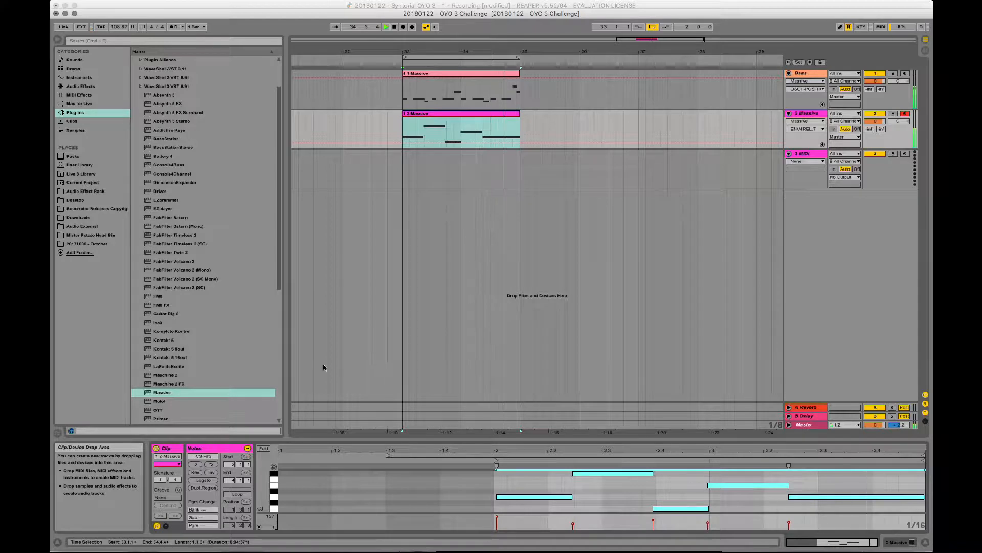
- Lower the volumes of the Bass and second Massive tracks, and raise the second track's Reverb and Delay sends
left_click(818, 115)
left_click_drag(876, 121, 876, 129)
mouse_move(876, 82)
left_mouse_down()
mouse_move(875, 92)
mouse_move(875, 81)
left_mouse_up()
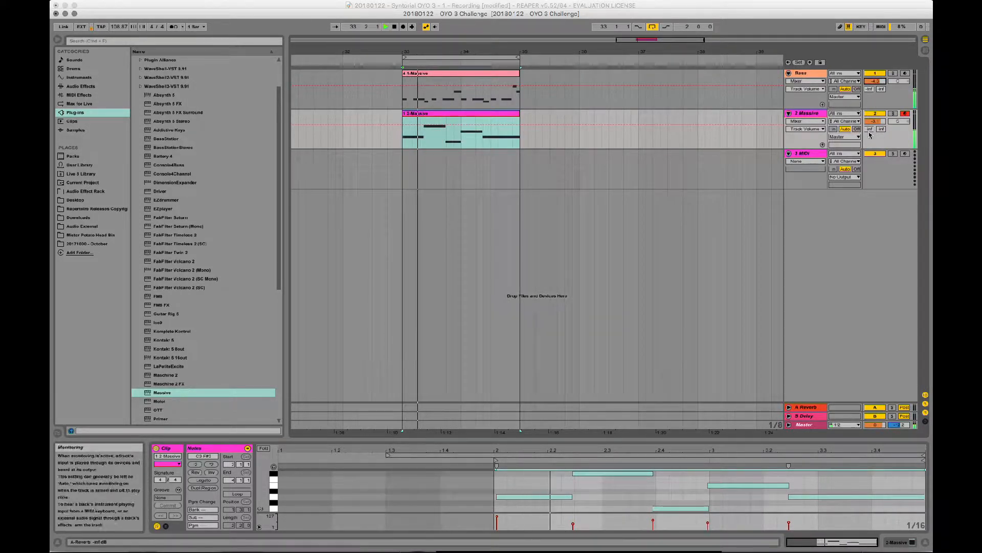
left_click_drag(869, 129, 869, 123)
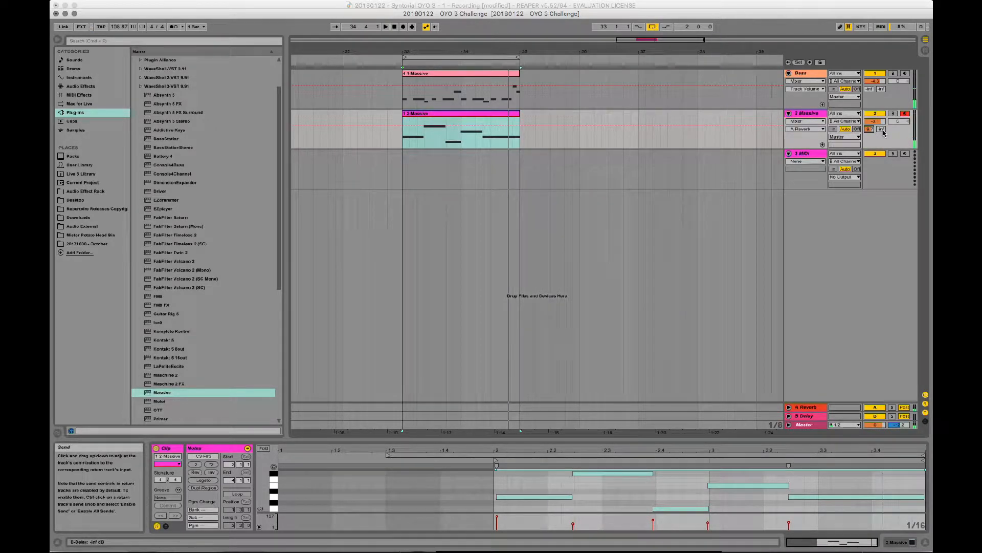
left_click_drag(881, 129, 881, 127)
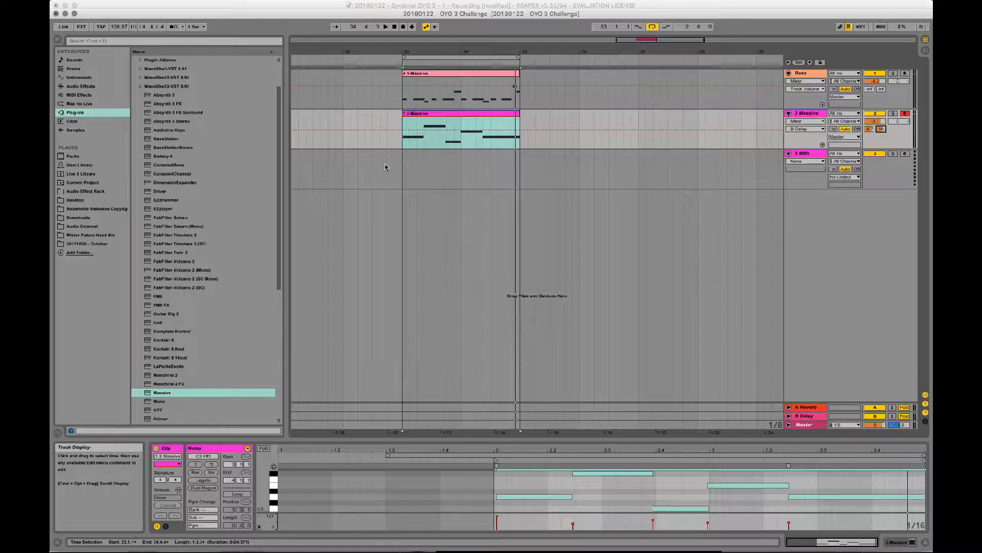
- Leave the Bass and second Massive tracks disarmed for recording and play the loop from 33.1.1
left_click(895, 76)
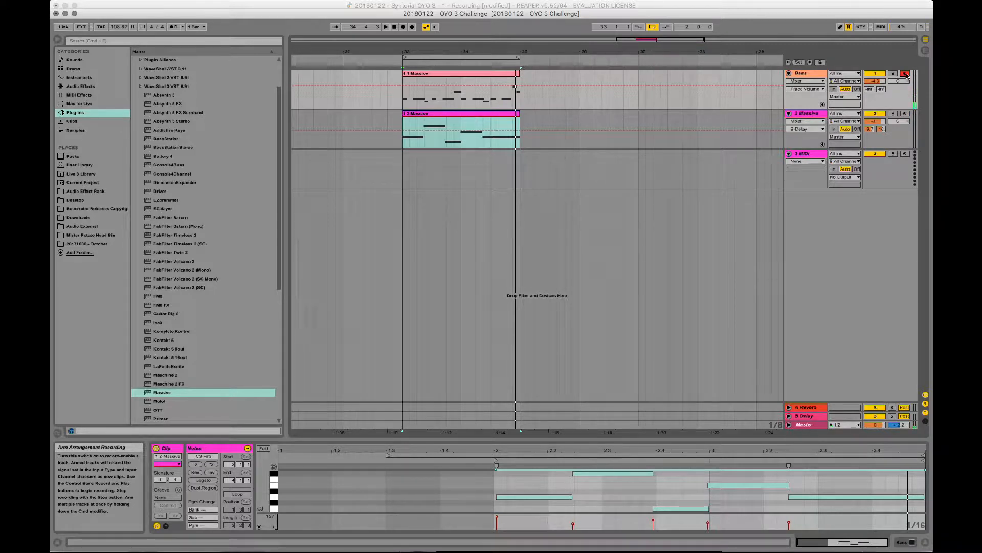
left_click(909, 73)
left_click(401, 160)
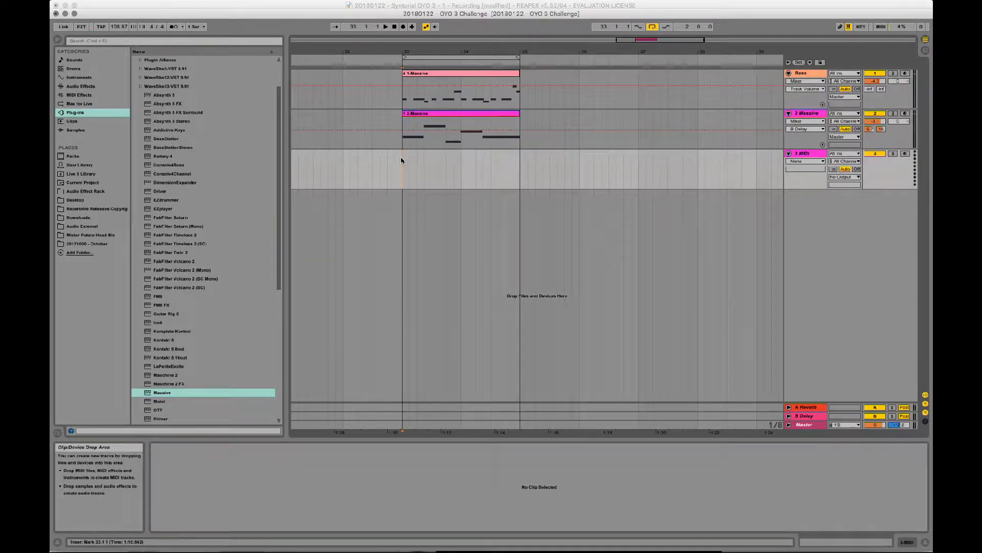
key("space")
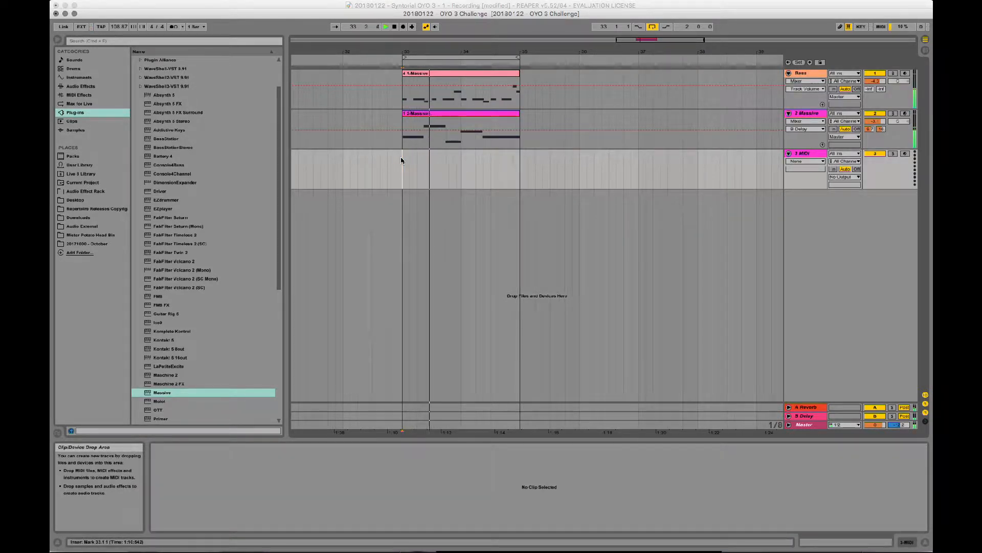
key("space")
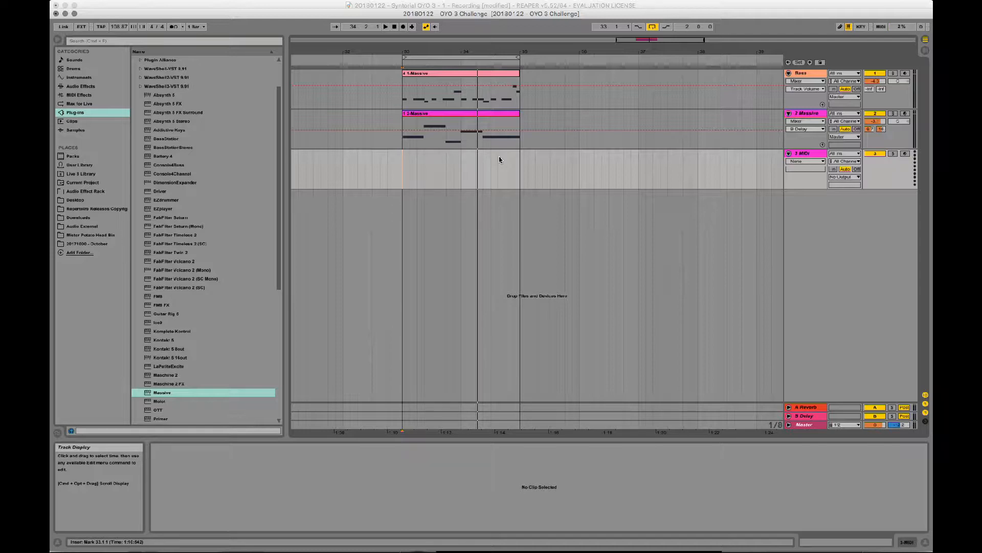
- Rename the second Massive track as Lead
left_click(817, 113)
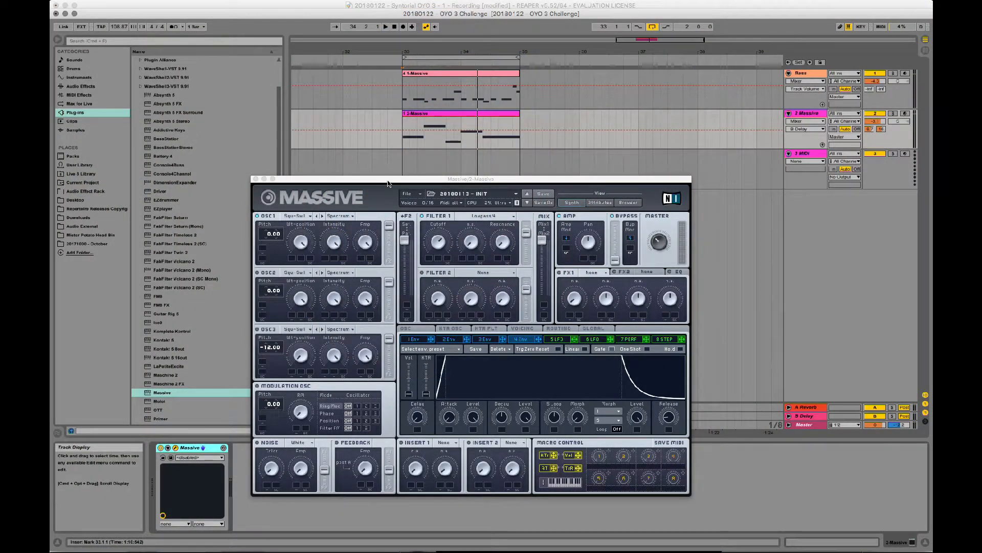
left_click(256, 179)
left_click(817, 153)
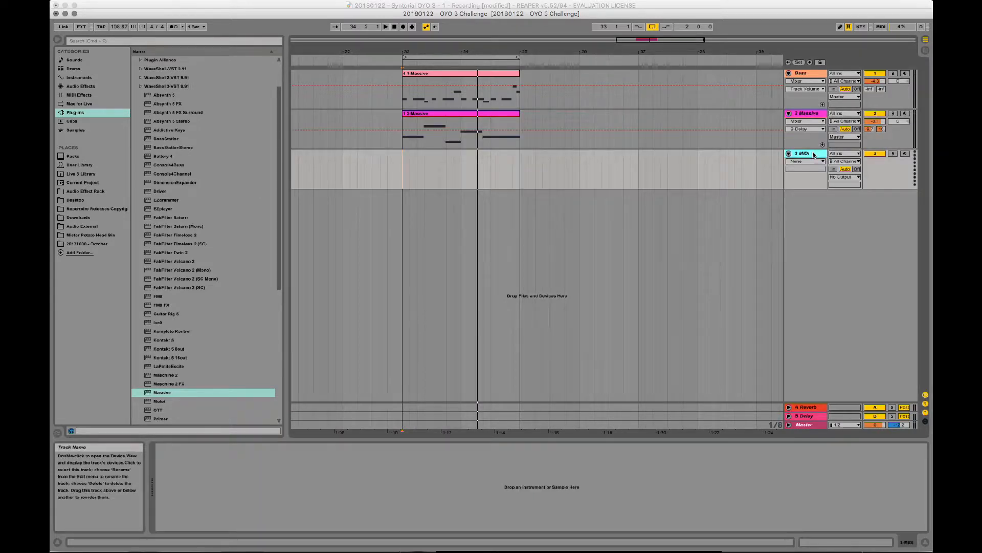
double_click(813, 155)
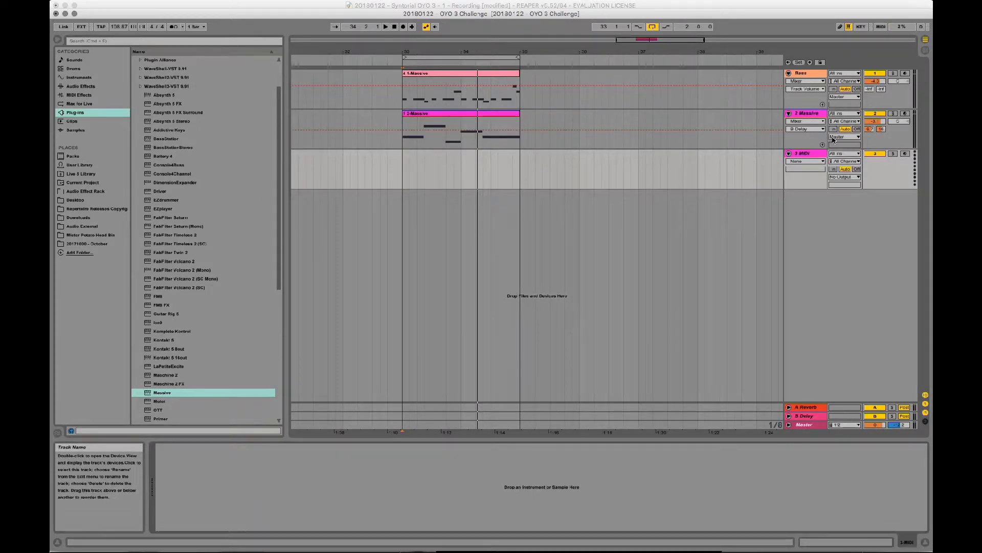
left_click(820, 116)
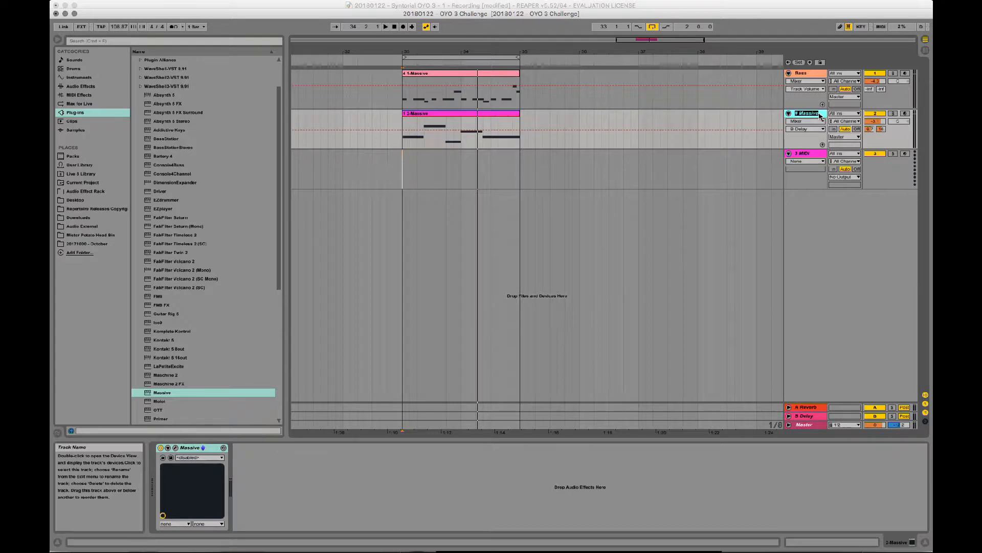
key("Return")
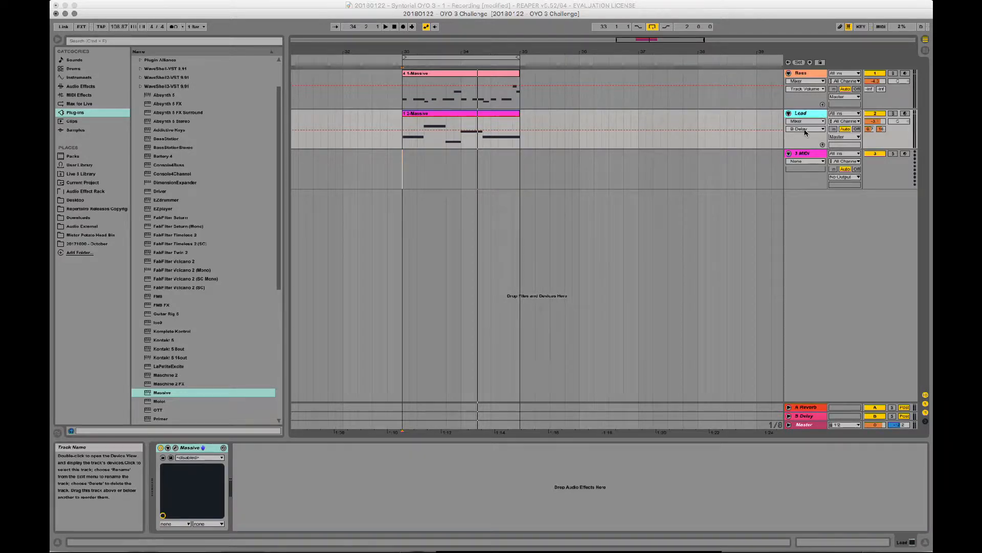
- Rename the third MIDI track as Pad, armed for recording and with a new Massive instrument on it
left_click(803, 157)
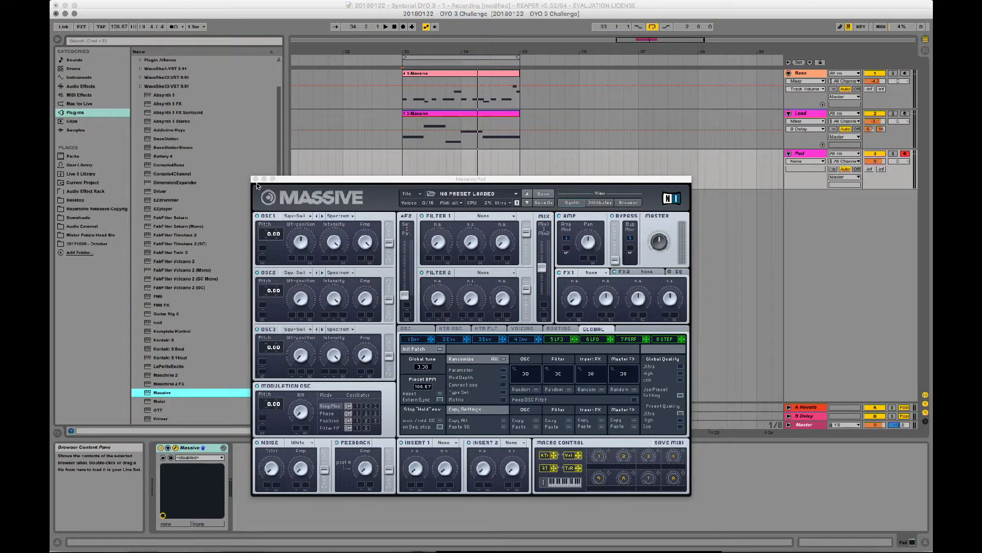
left_click(255, 178)
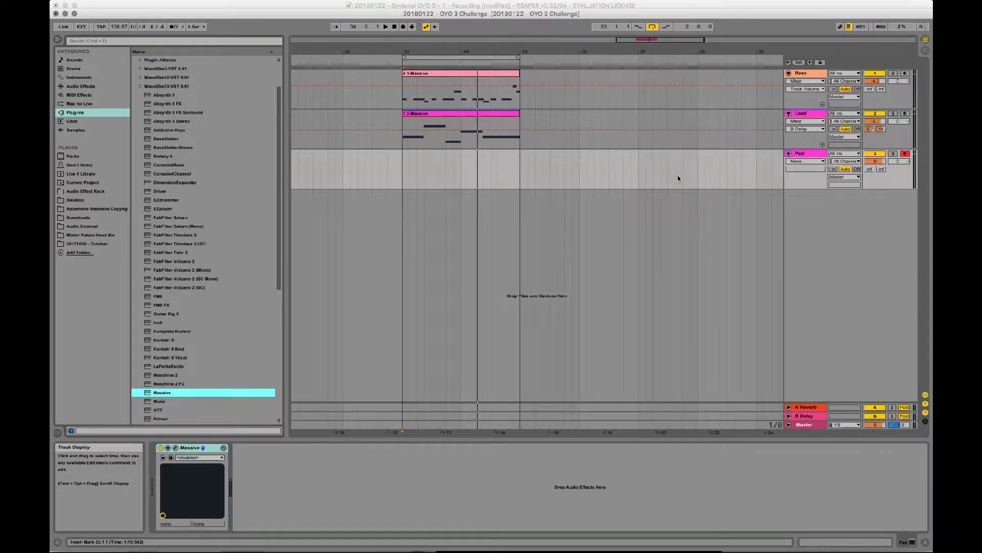
- Play the loop from 33.1.1 and load the recent sound 20180113 - INIT into the Pad track's Massive
left_click(403, 171)
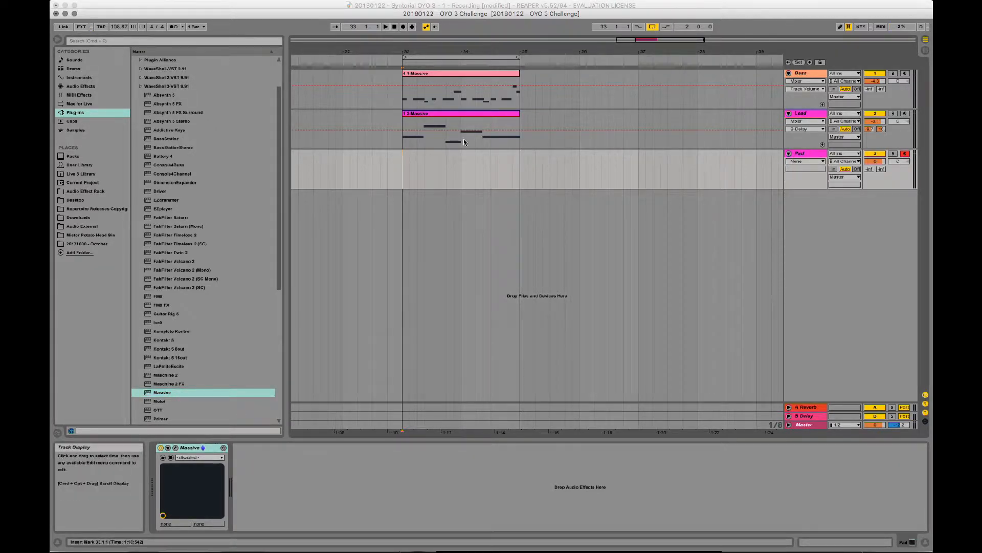
key("space")
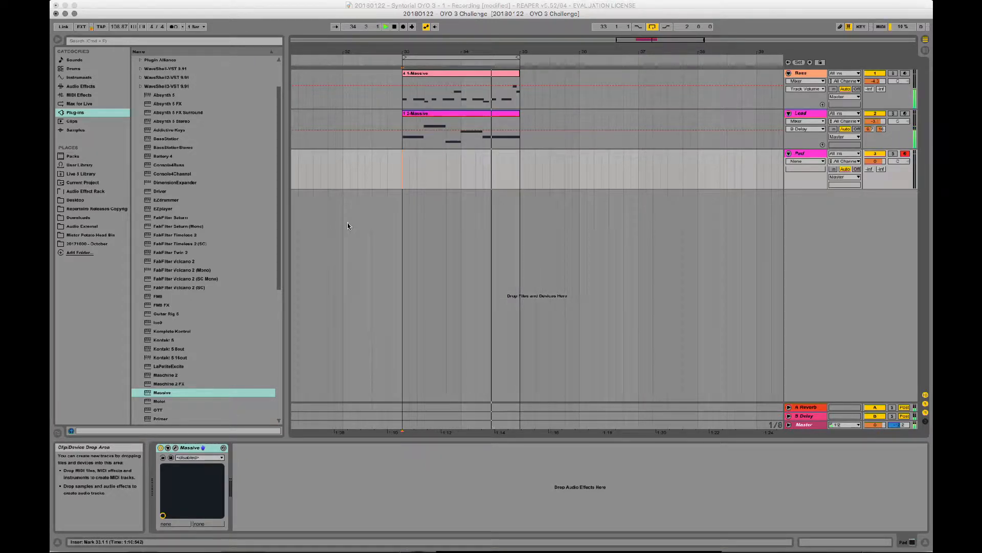
key("space")
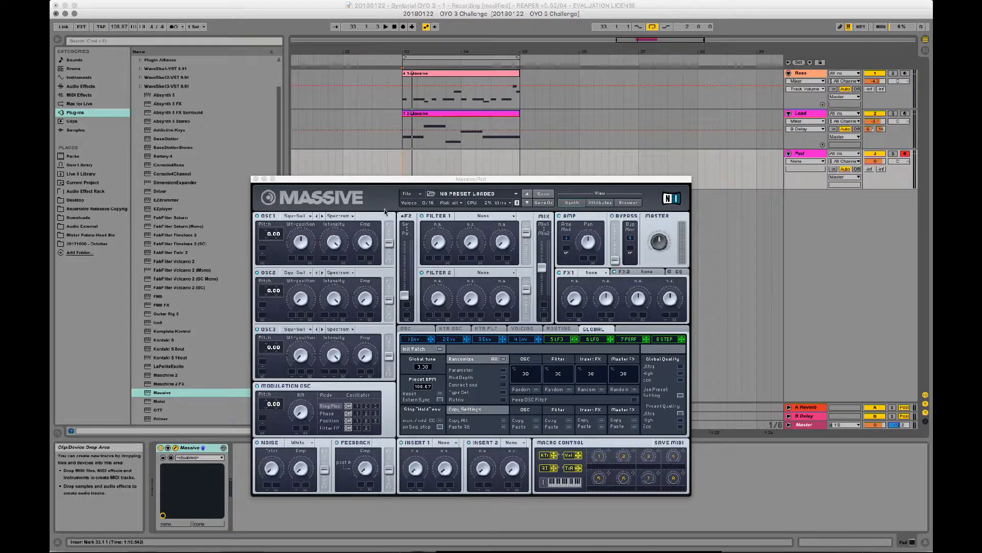
left_click(413, 197)
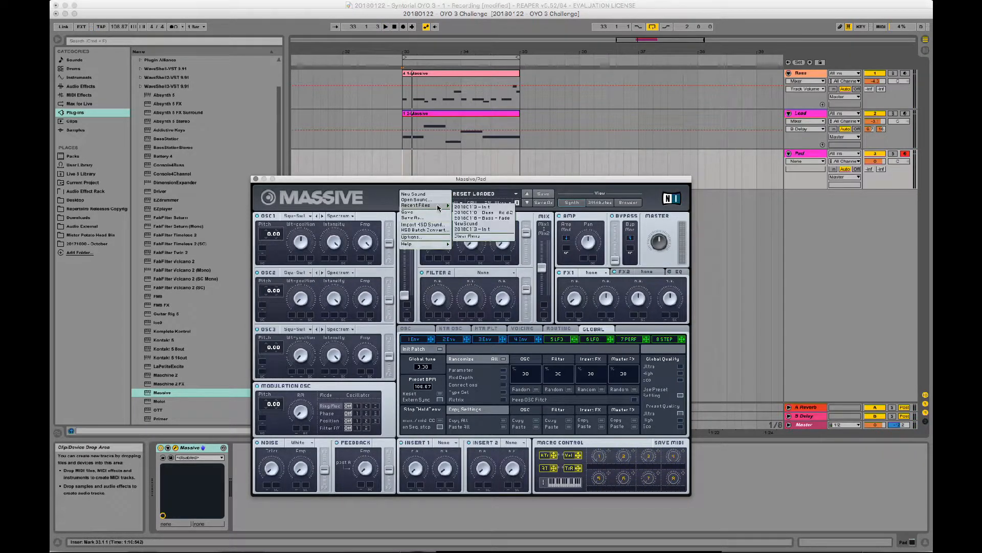
left_click(456, 207)
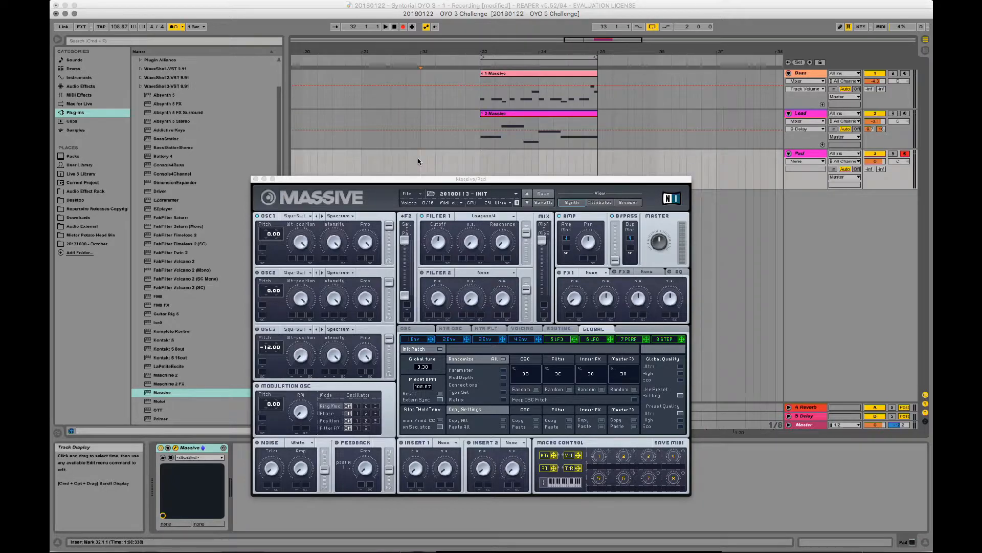
- Record a chord part on the Pad track starting from 32.1.1 and trim the clip's start to bar 33
key("space")
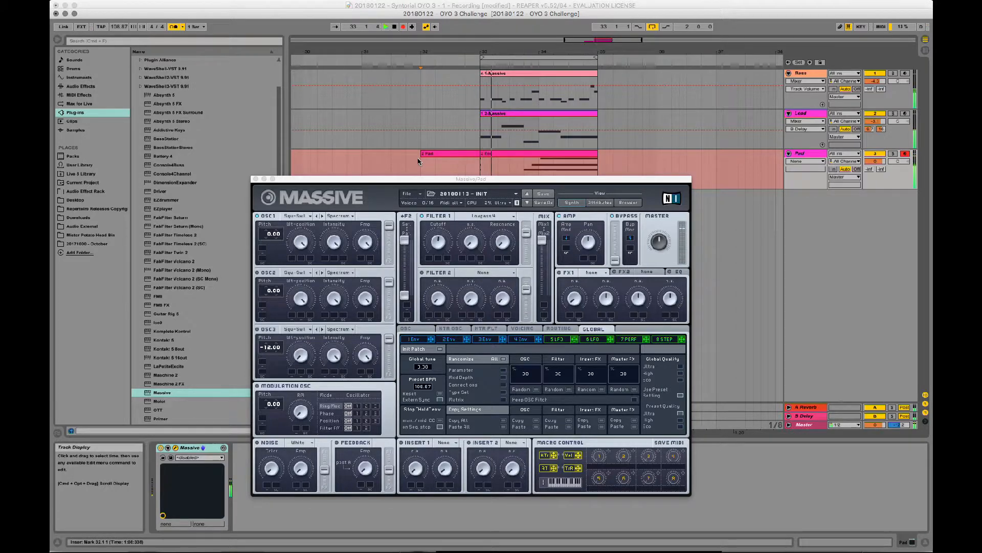
key("space")
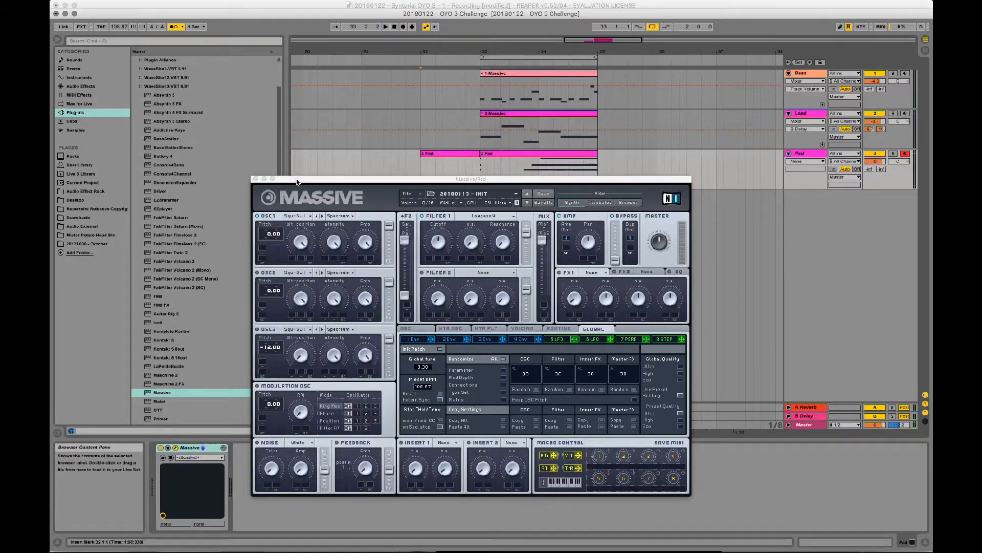
left_click_drag(298, 179, 345, 308)
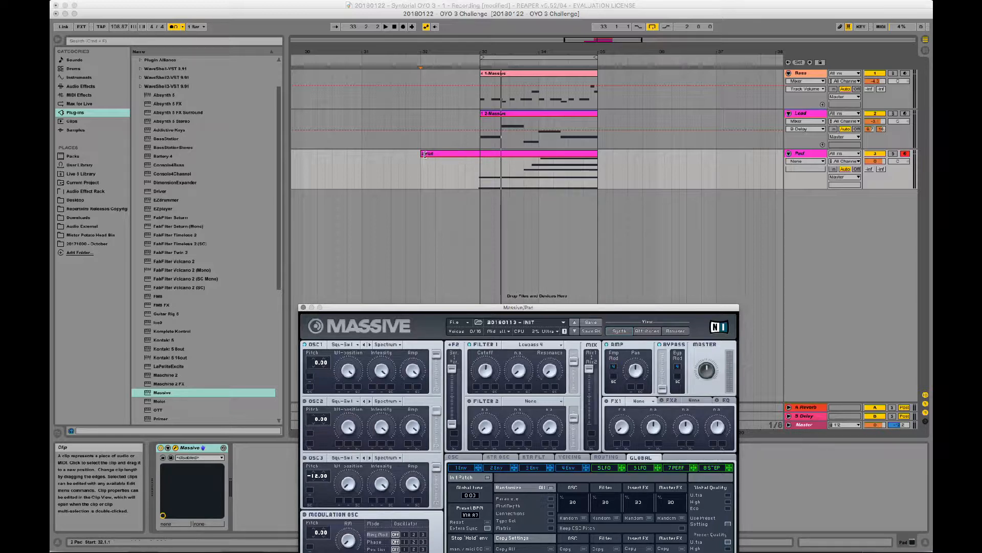
left_click_drag(425, 154, 480, 160)
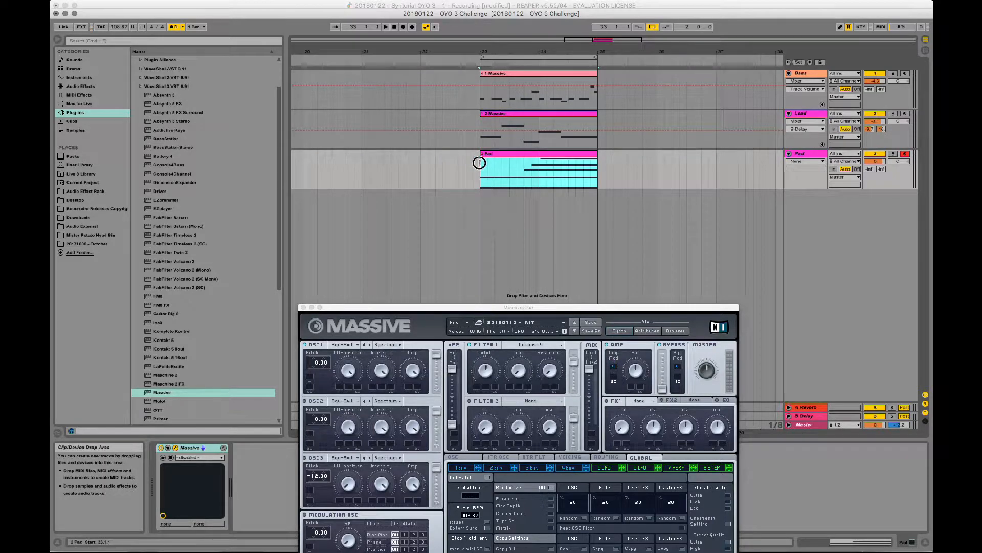
- Align the starts of the Pad clip's early D3 and G2 notes with the beginning of bar 2
double_click(506, 156)
left_click_drag(415, 307, 283, 27)
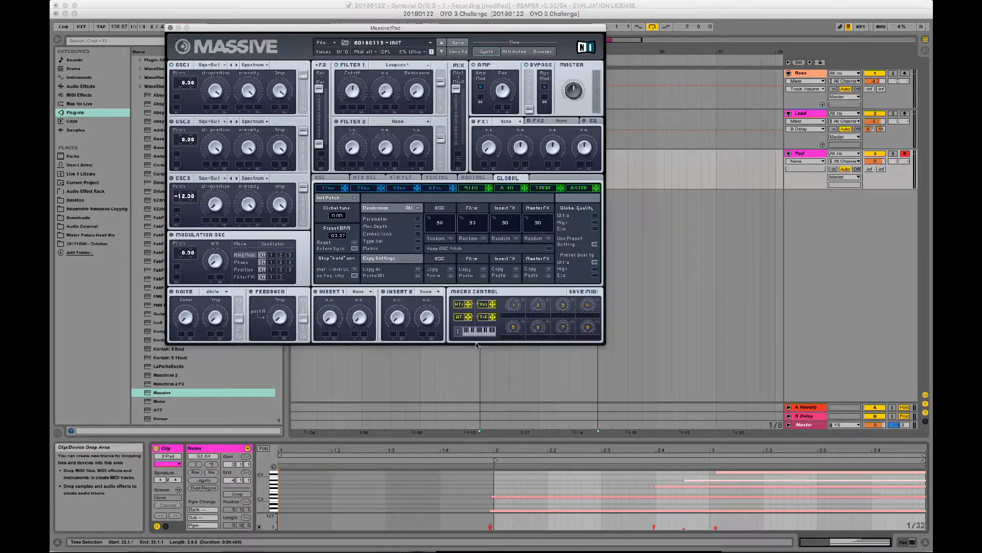
left_click(574, 482)
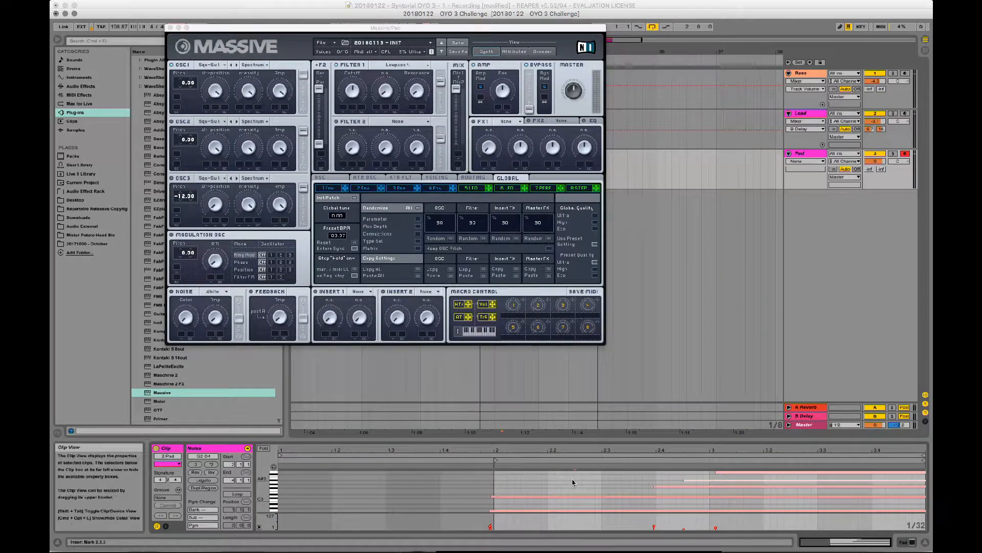
left_click(492, 496)
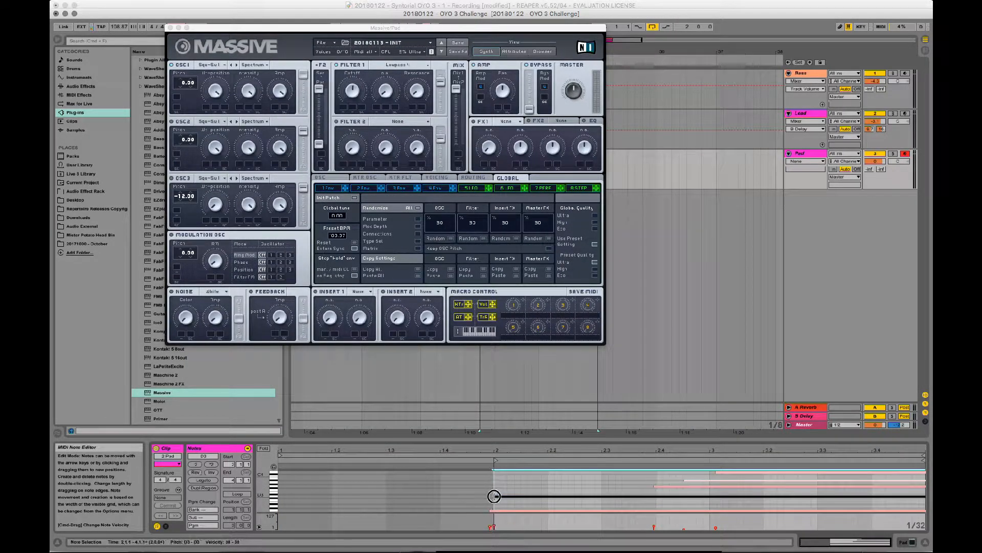
left_click_drag(494, 496, 494, 510)
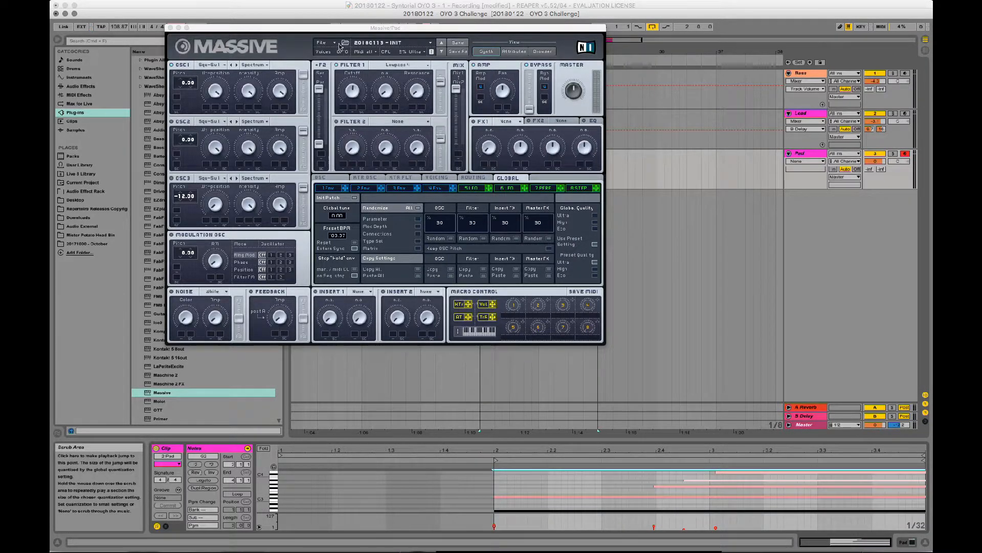
- Lengthen the attack of envelope 4 in the Pad track's Massive while the loop plays
left_click_drag(318, 28, 462, 195)
key("space")
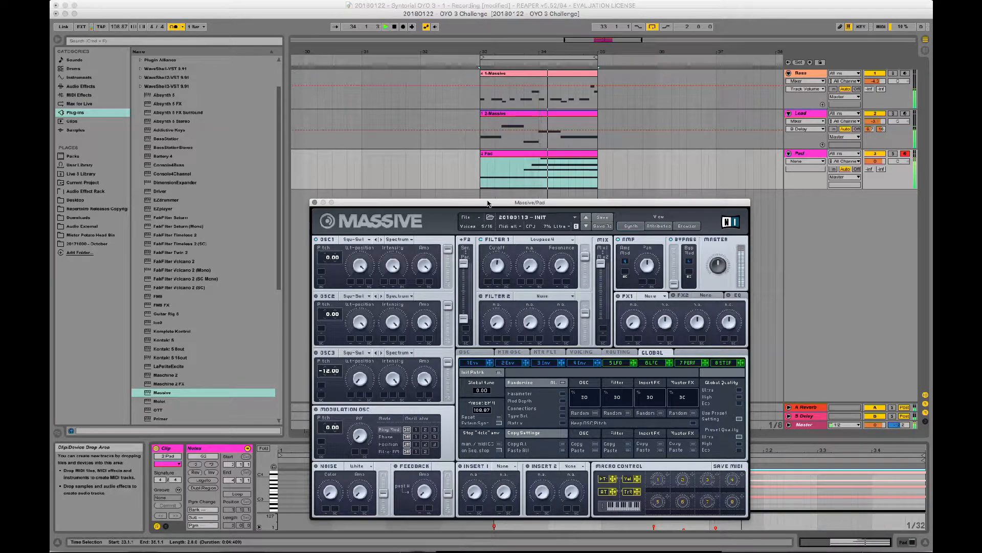
left_click_drag(518, 202, 480, 187)
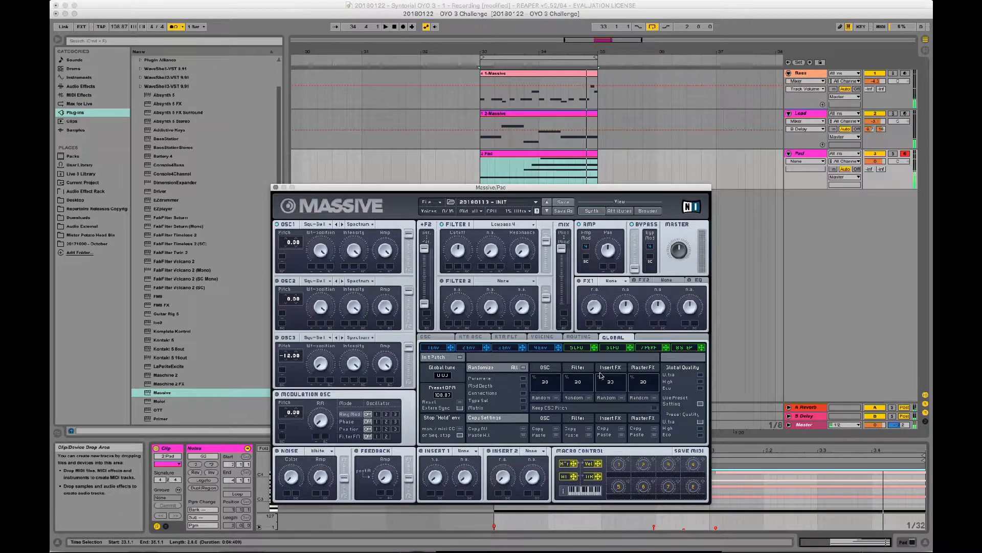
left_click(539, 348)
left_click_drag(475, 418, 474, 373)
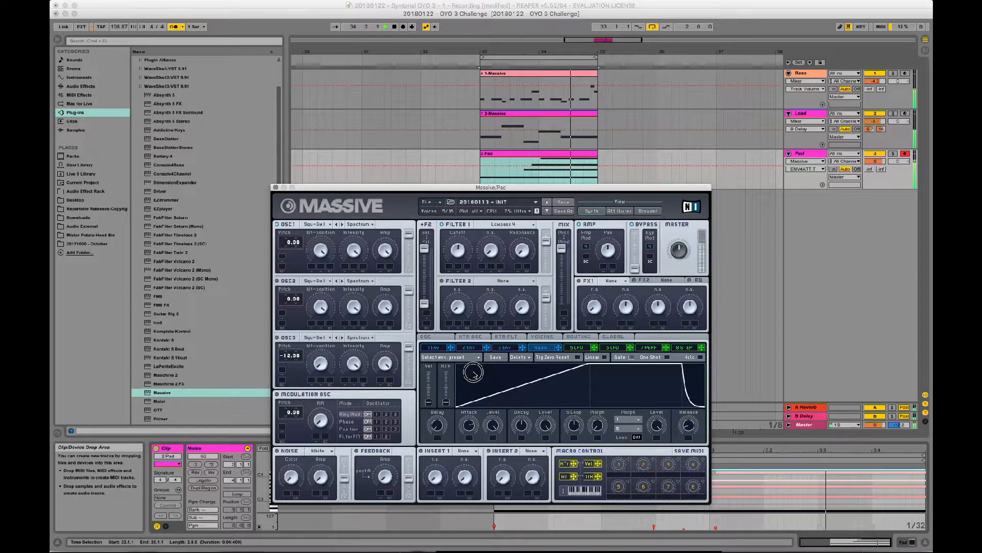
- Lengthen the release of envelope 4 and lower the Filter 1 cutoff in the Pad track's Massive
left_click_drag(688, 425, 701, 384)
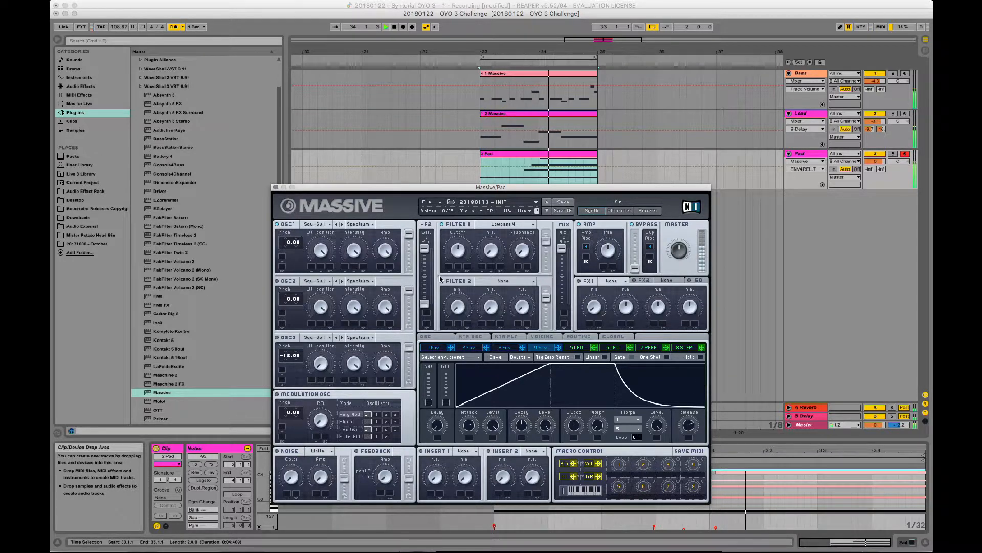
left_click_drag(460, 251, 451, 273)
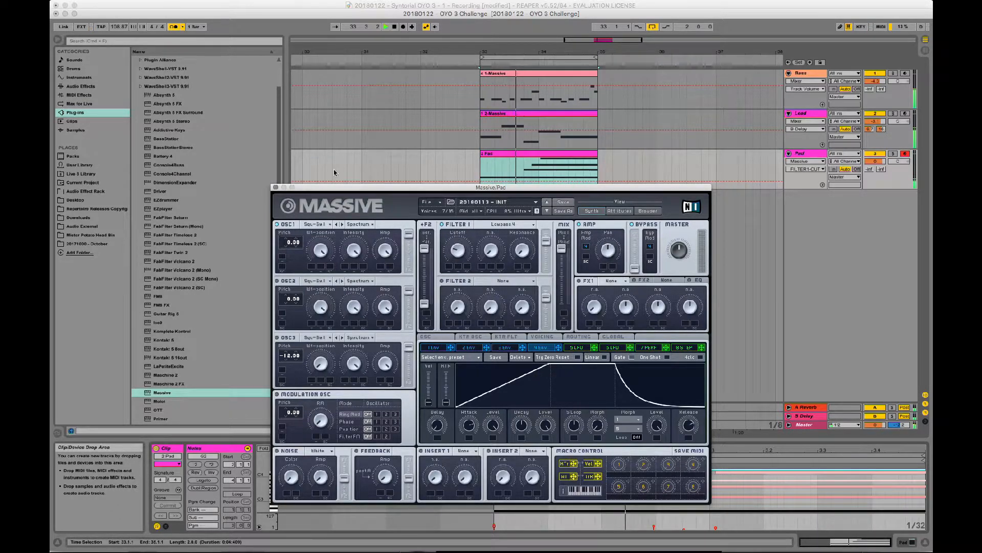
left_click(275, 188)
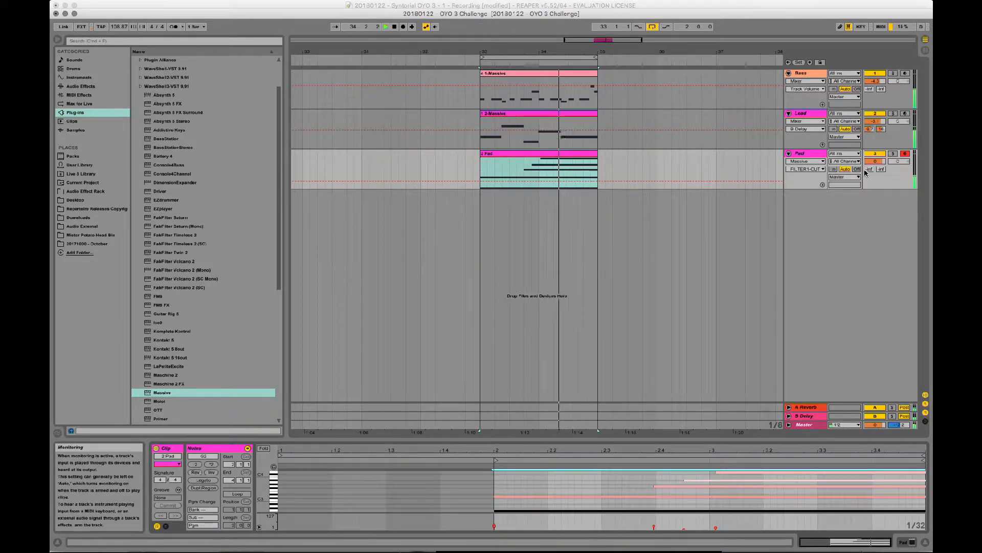
- Raise the Pad track's A-Reverb send and lower the track's volume slightly
left_click_drag(869, 169, 869, 123)
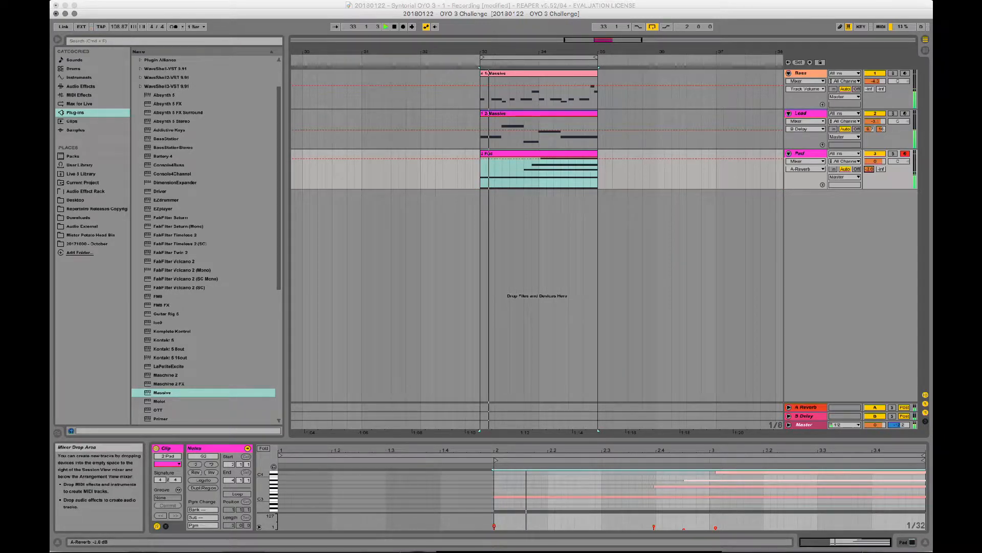
left_click_drag(875, 161, 875, 164)
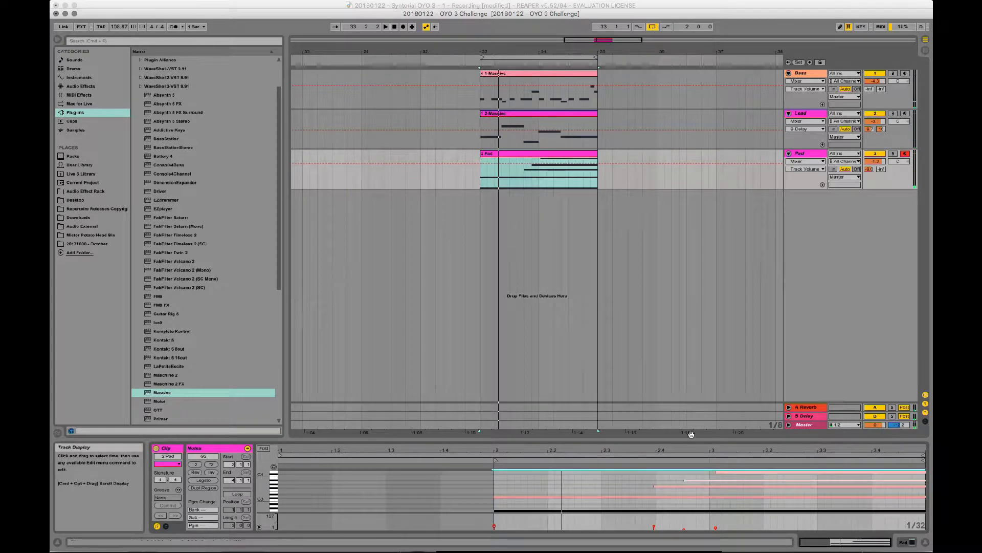
- Enlarge the MIDI note editor and shorten all notes in the Pad clip so they end at 3.4.1
left_click_drag(676, 441, 665, 288)
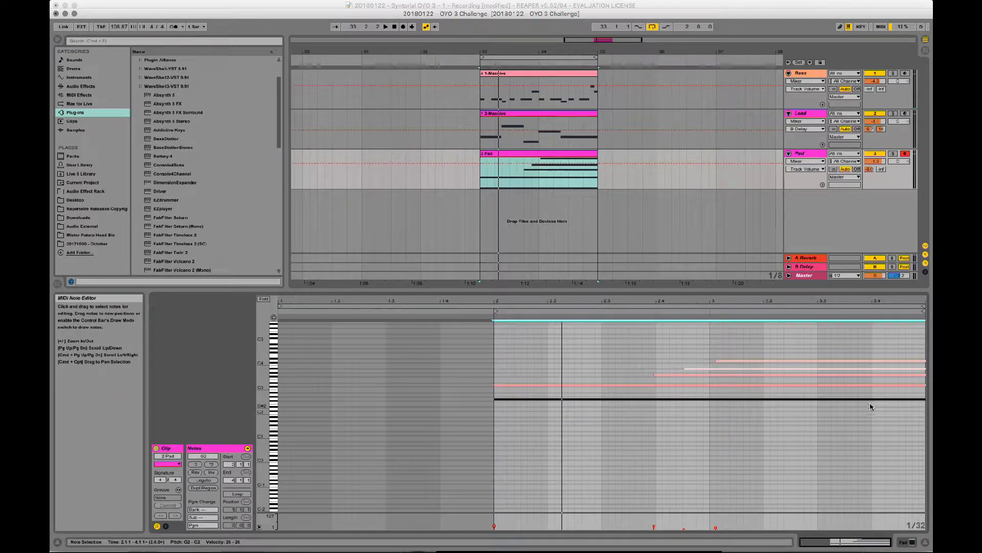
left_click(866, 346)
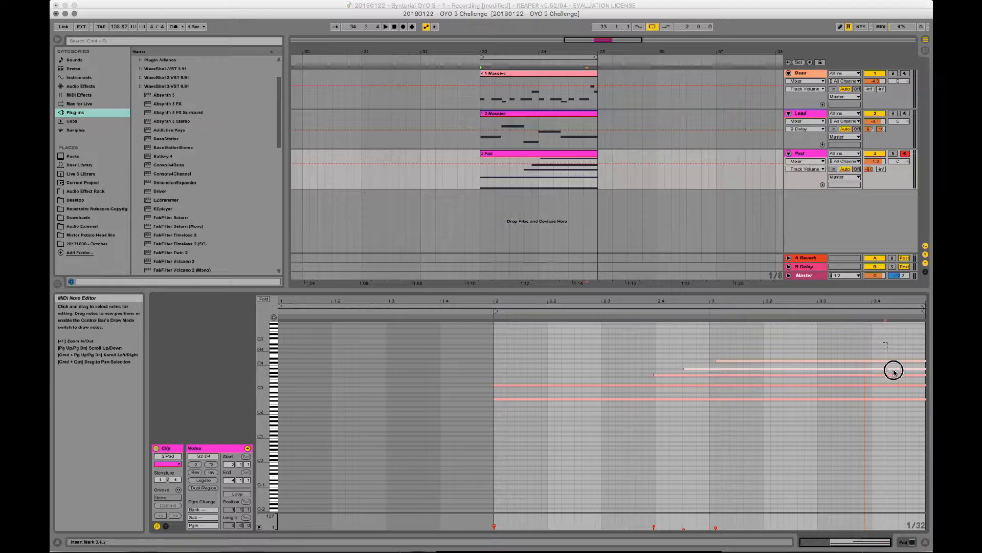
left_click_drag(893, 372, 895, 427)
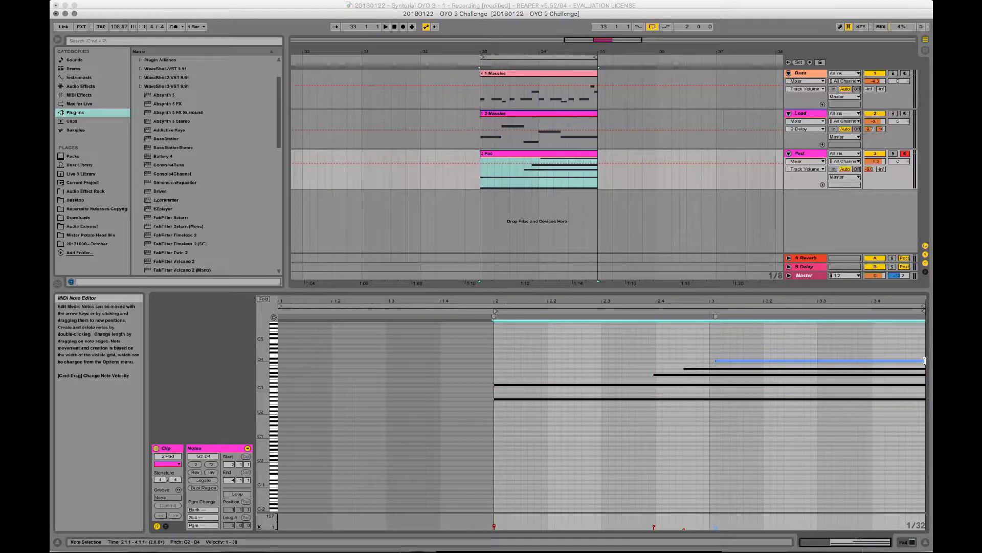
left_click_drag(925, 360, 871, 364)
- Play the loop from 33.1.1 and raise the Pad track's volume to 2.8 dB
left_click(481, 183)
key("space")
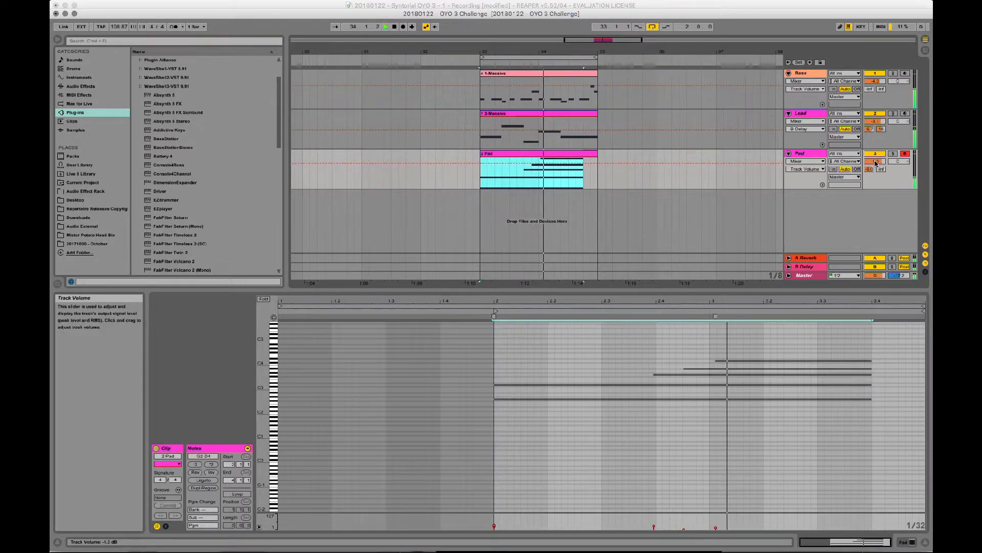
left_click_drag(884, 163, 883, 153)
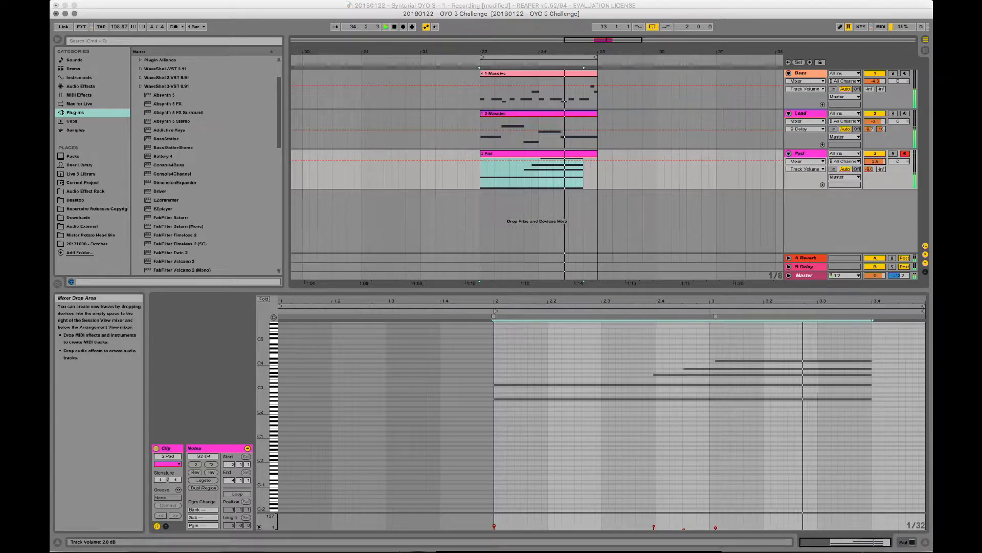
key("space")
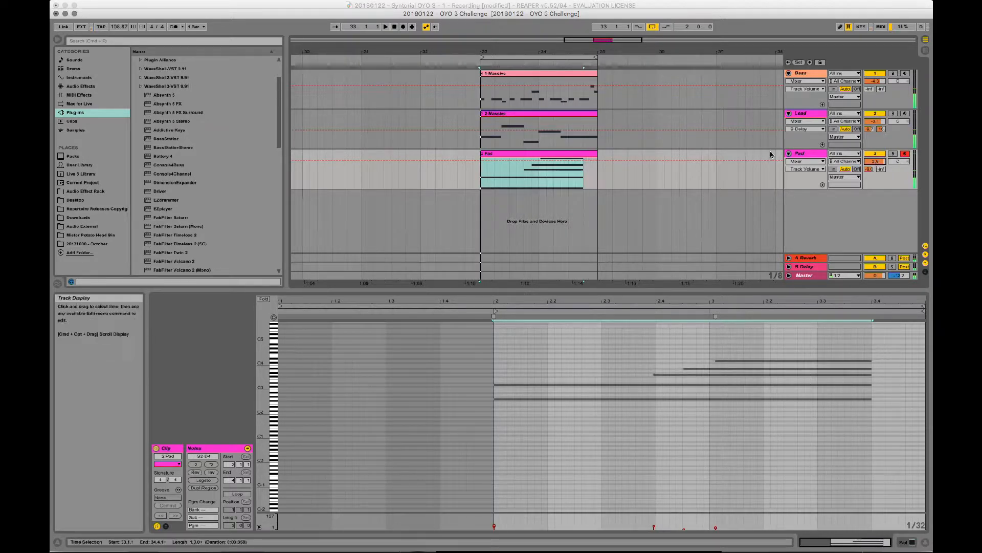
- Shorten the release of envelope 4 slightly and raise the master volume in the Pad track's Massive while the loop plays
double_click(801, 153)
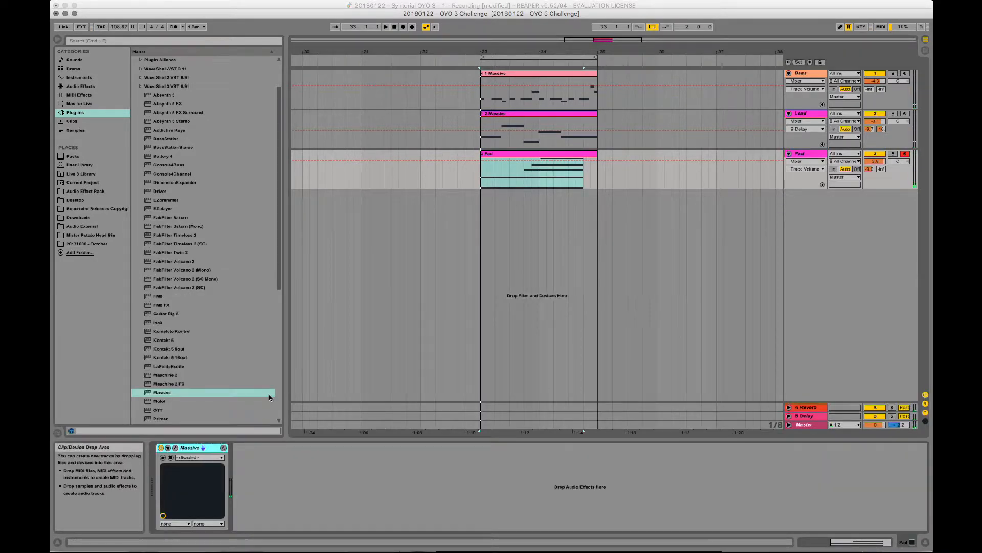
left_click(176, 448)
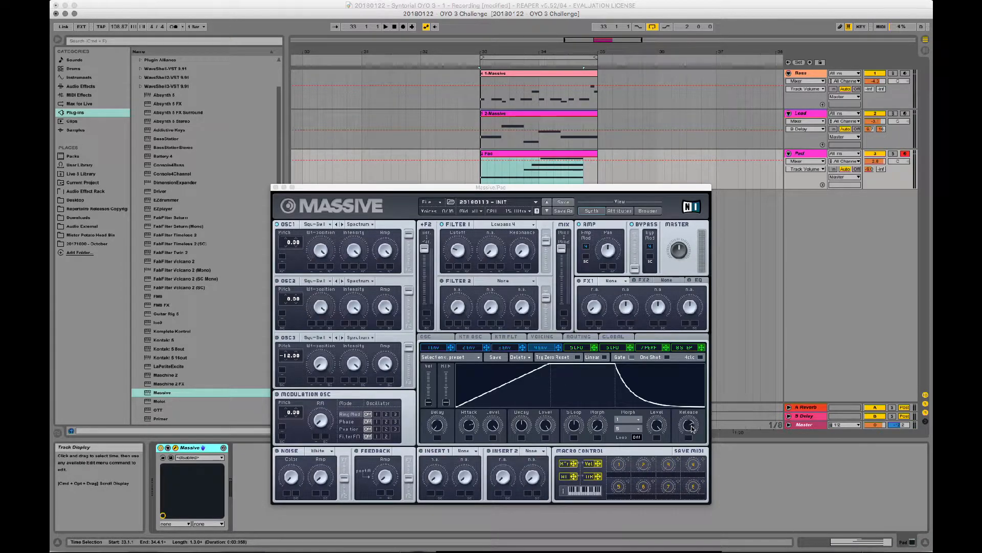
key("space")
mouse_move(691, 426)
left_mouse_down()
mouse_move(694, 405)
mouse_move(689, 423)
left_mouse_up()
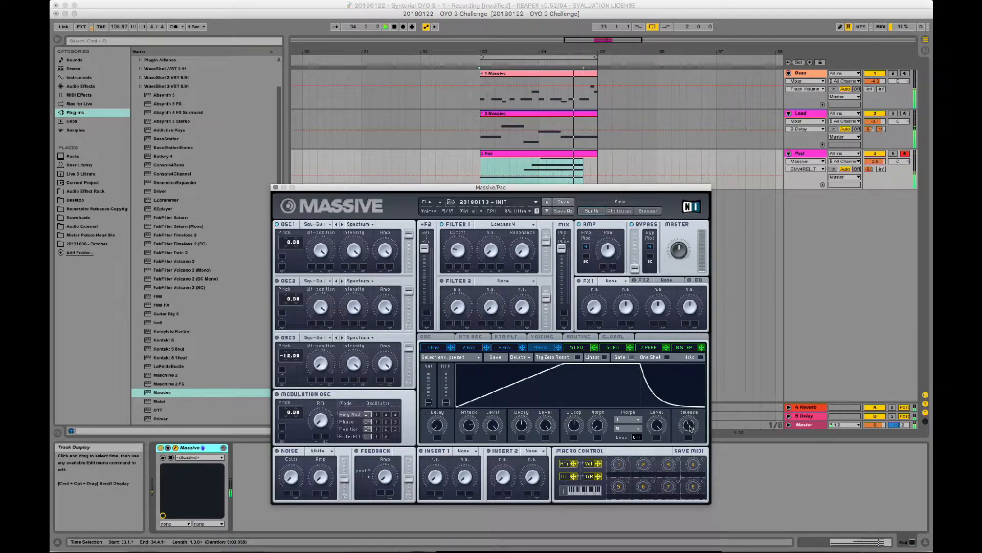
left_click_drag(689, 427, 693, 419)
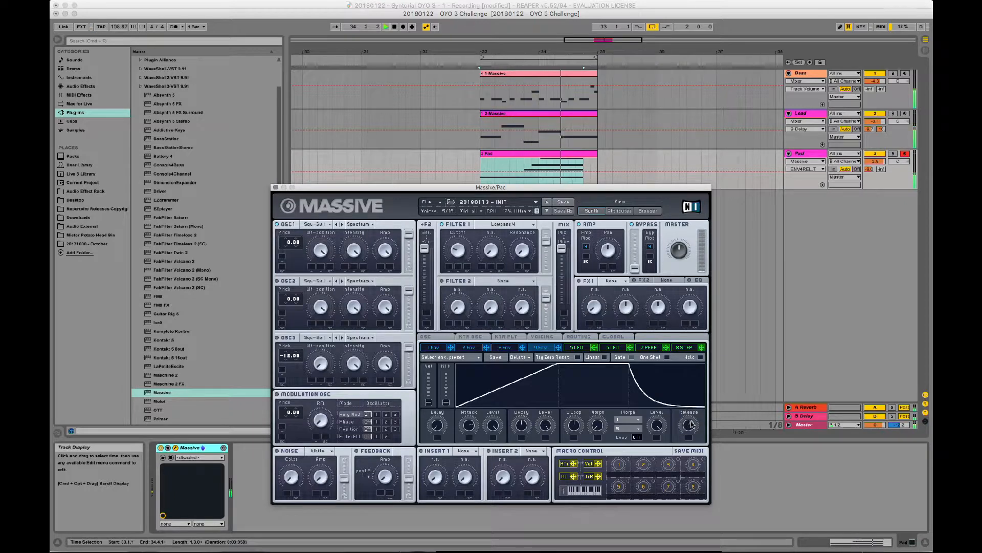
left_click_drag(690, 426, 691, 424)
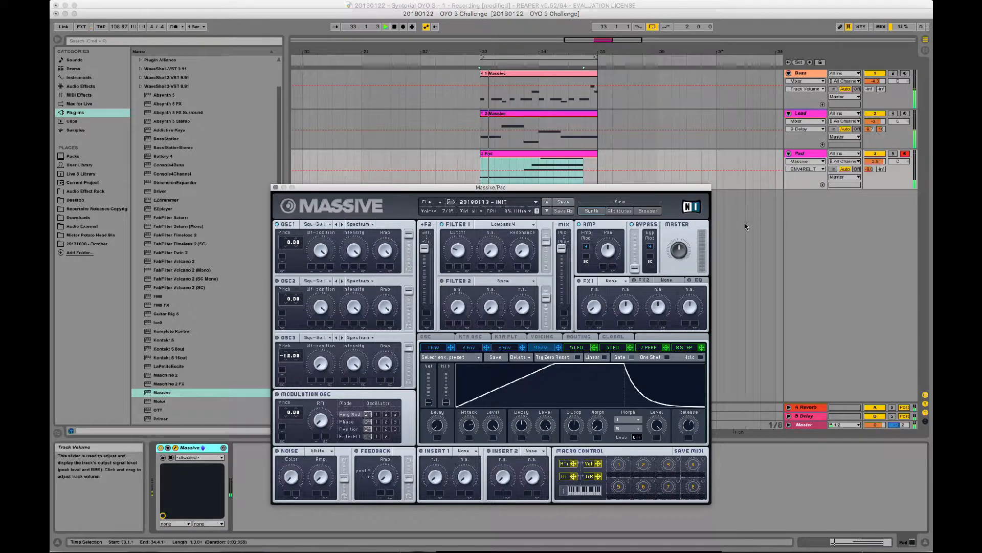
left_click_drag(684, 241, 674, 258)
- Extend the ends of all notes in the Pad clip to 3.4.2
left_click(565, 153)
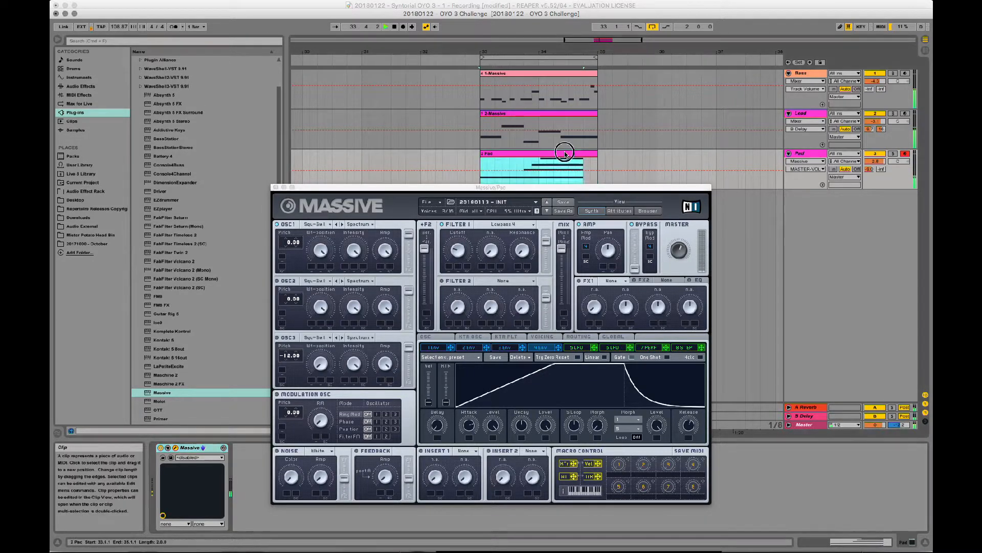
left_click(565, 153)
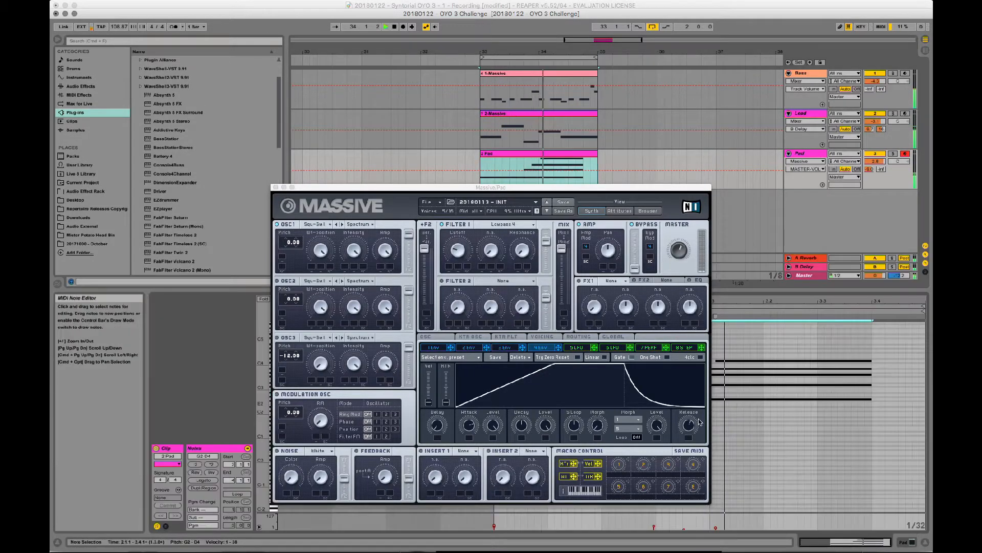
left_click(275, 187)
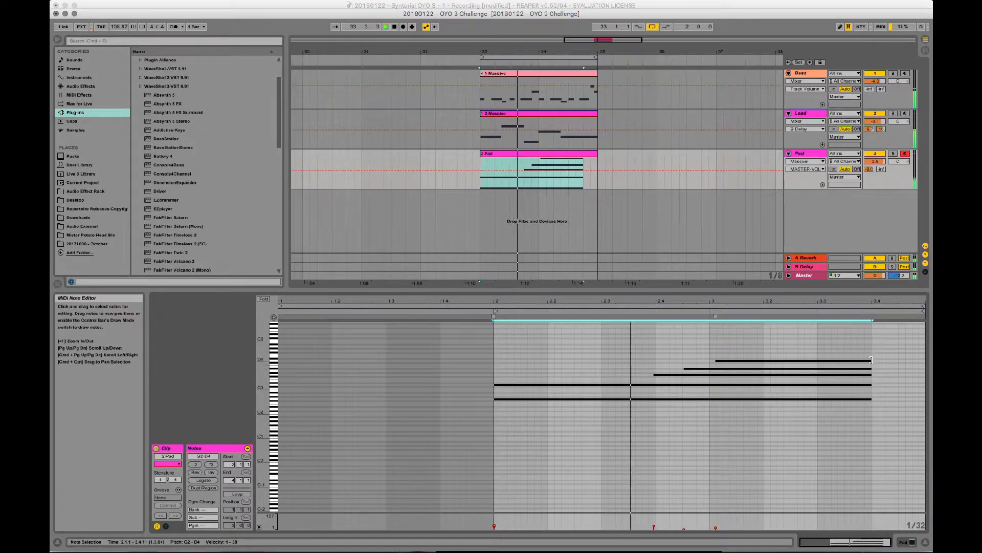
mouse_move(871, 360)
left_mouse_down()
mouse_move(901, 361)
mouse_move(886, 360)
left_mouse_up()
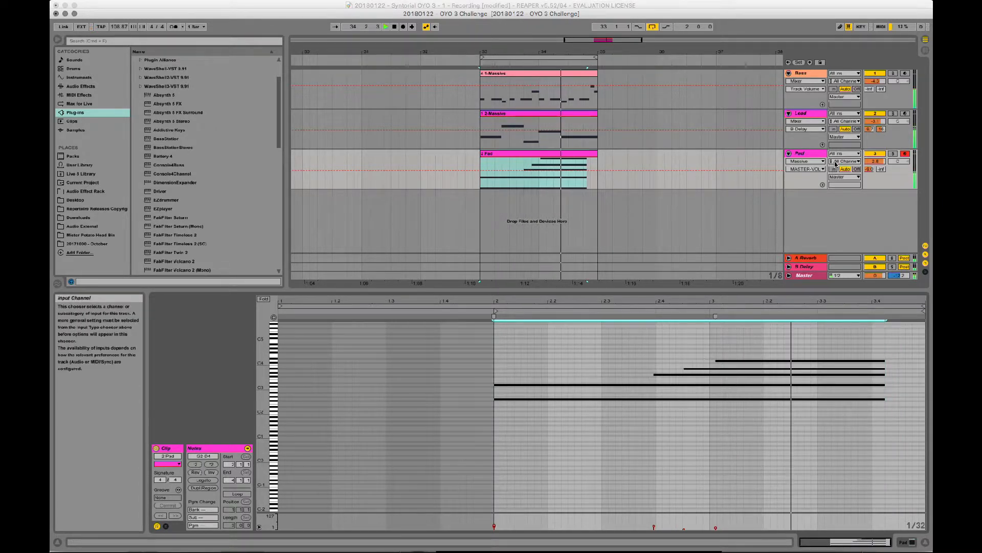
- Set the Pad track's volume to 0 dB, raise its Massive's master volume slightly and stop playback
left_click(875, 162)
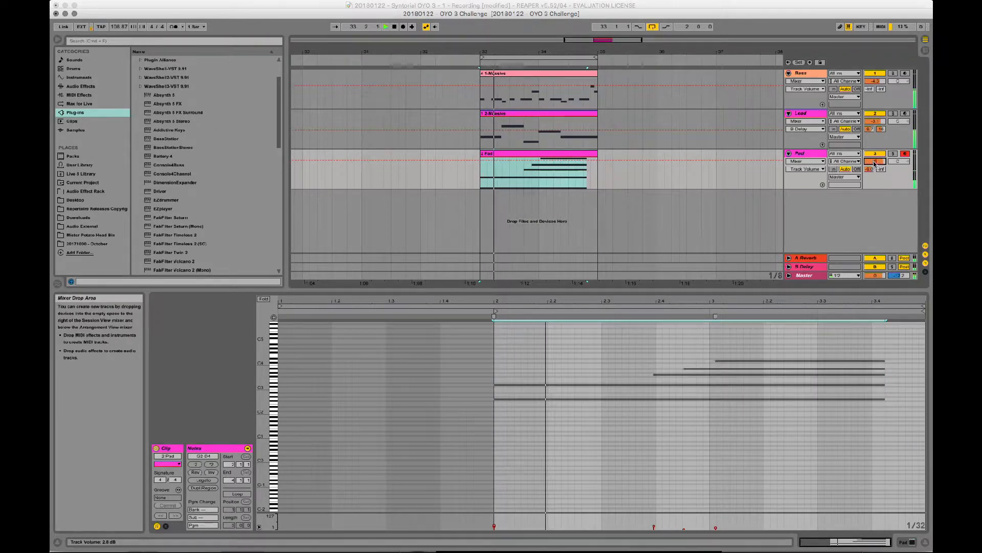
left_click(804, 153)
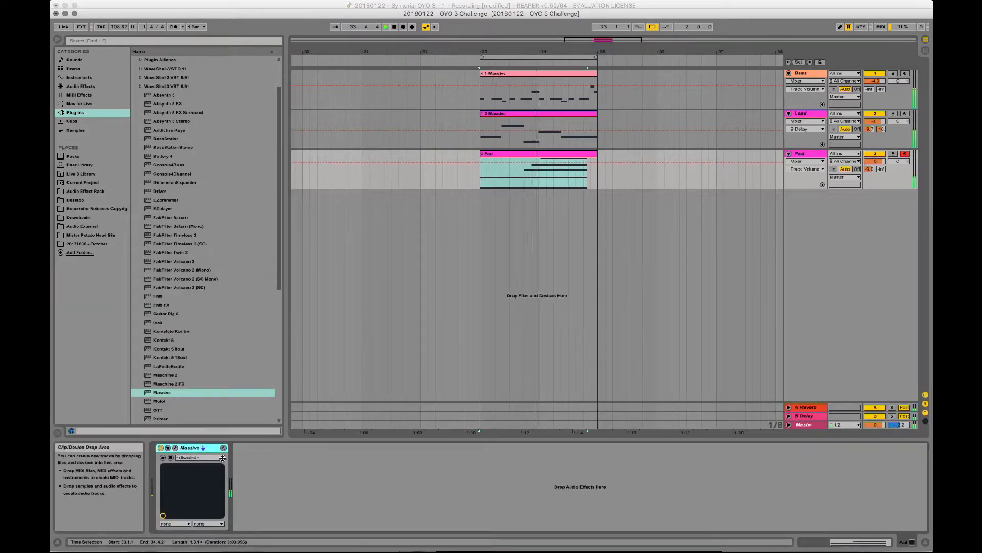
left_click(176, 448)
left_click(678, 248)
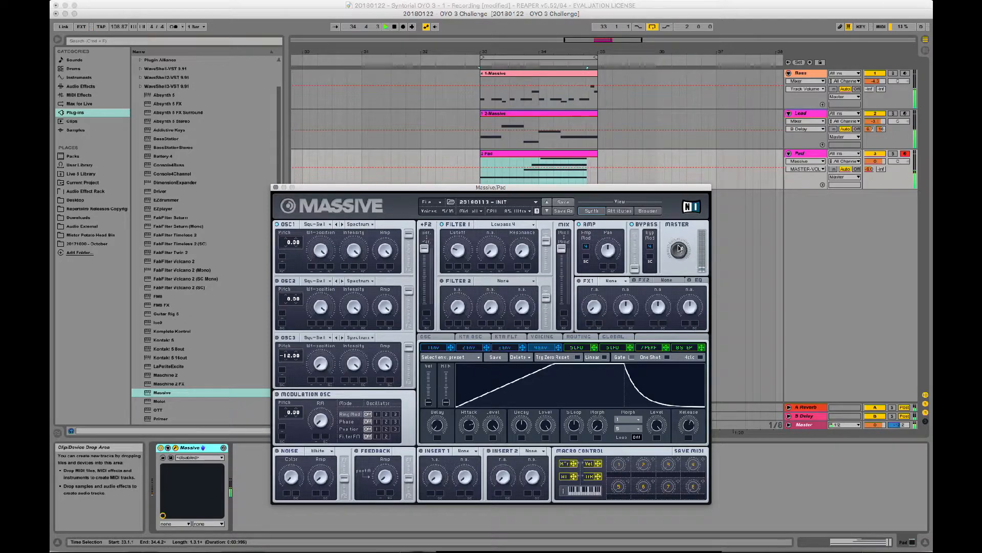
left_click(276, 188)
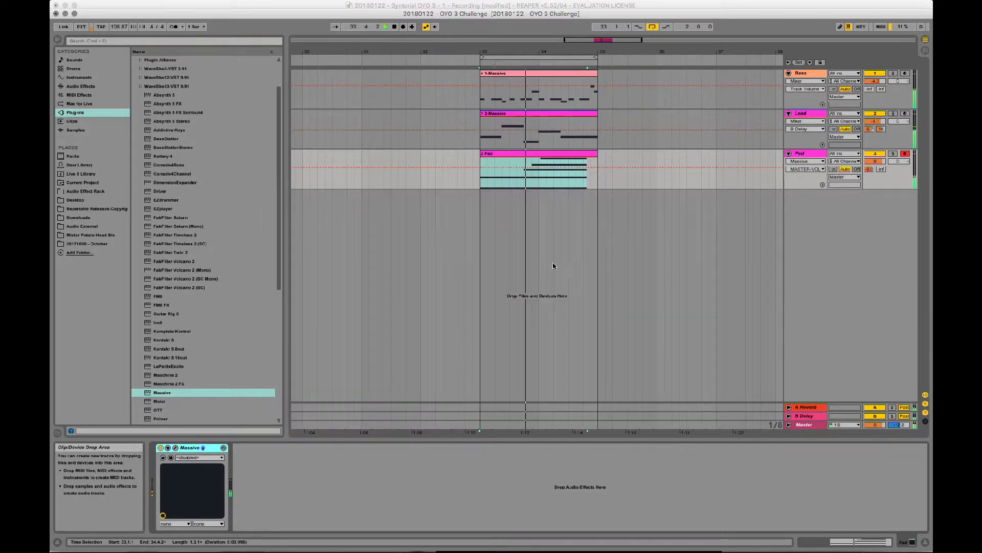
key("space")
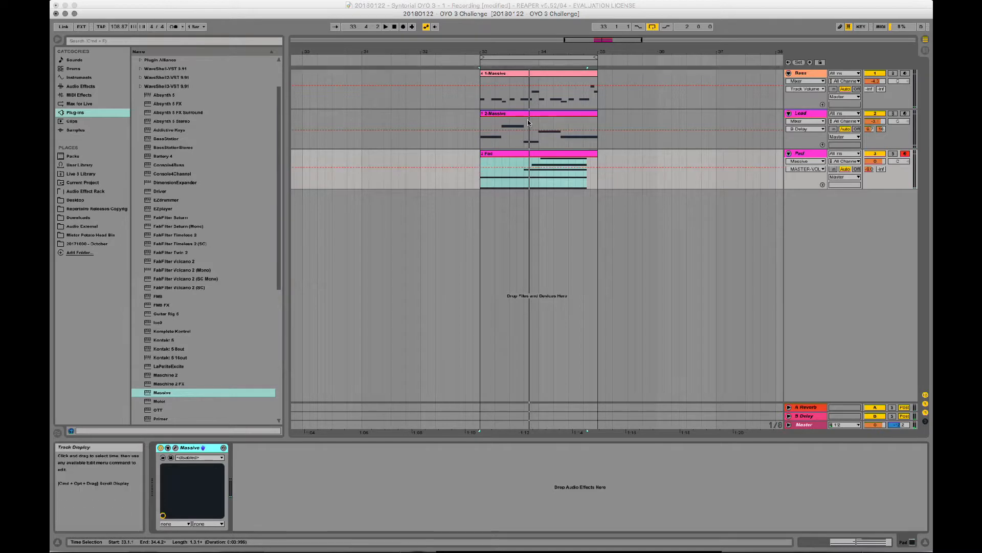
- Move the Lead track below the Pad track
left_click(484, 125)
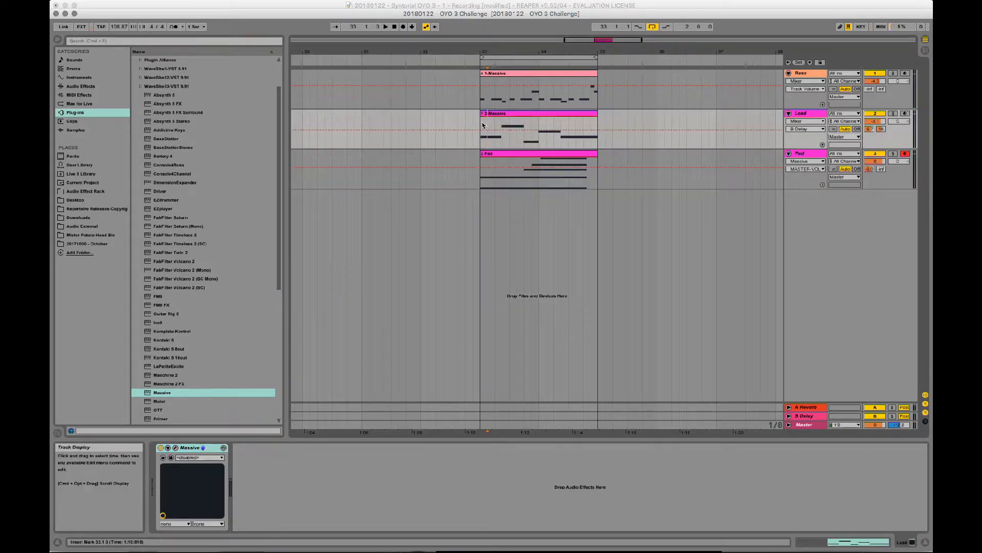
left_click_drag(801, 113, 776, 222)
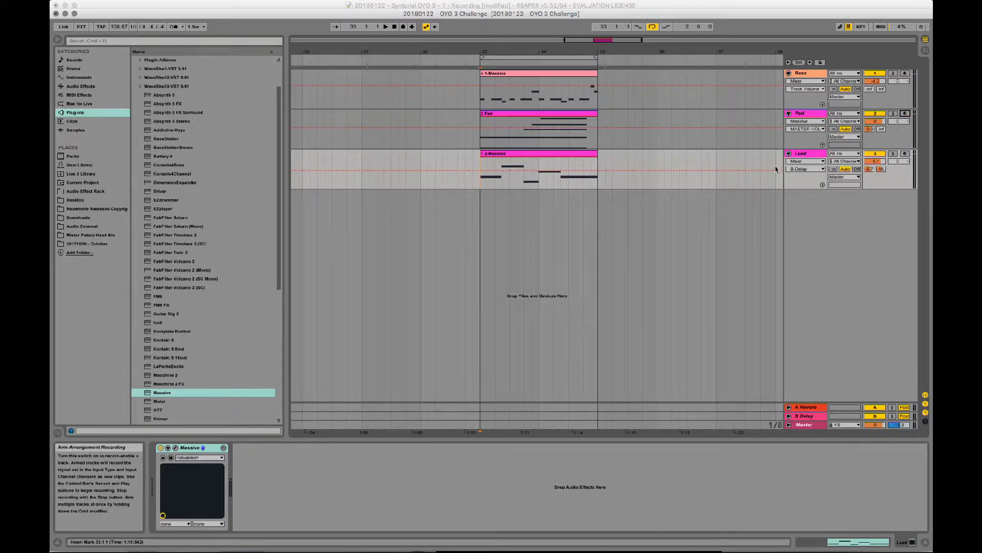
- Mute the Pad and Bass tracks and play the Lead clip on its own
left_click(875, 113)
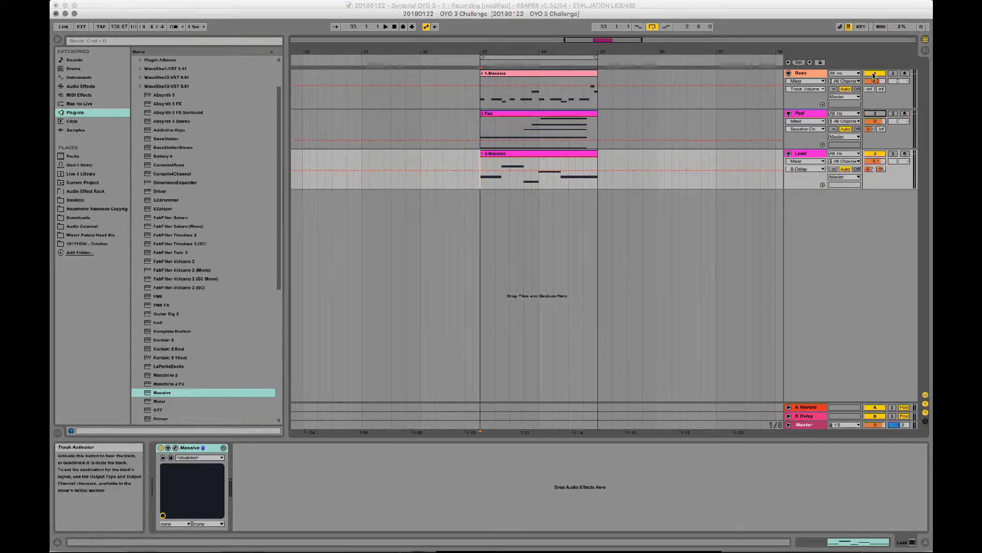
left_click(874, 74)
left_click(523, 154)
key("space")
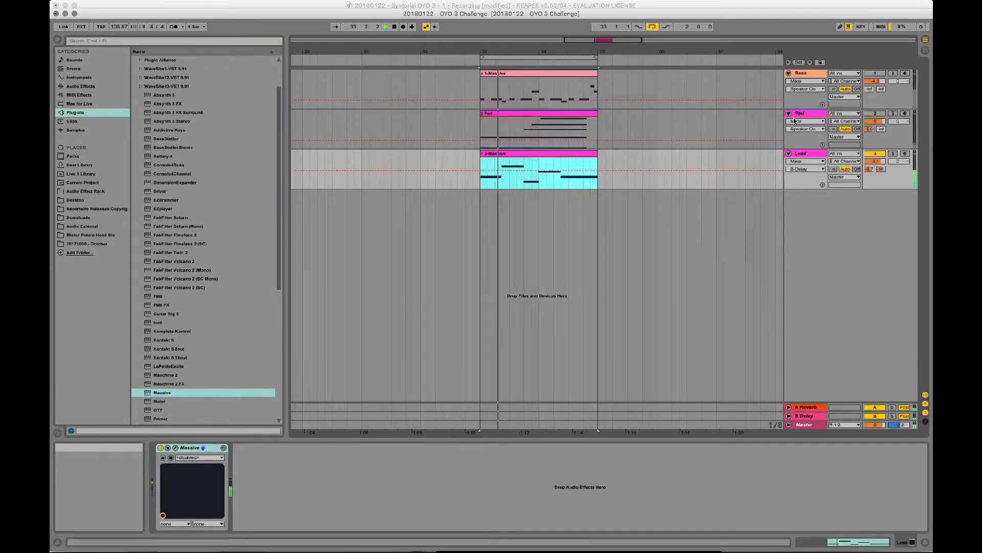
- Unmute the Bass track and lower its volume to about -8 dB
left_click(875, 73)
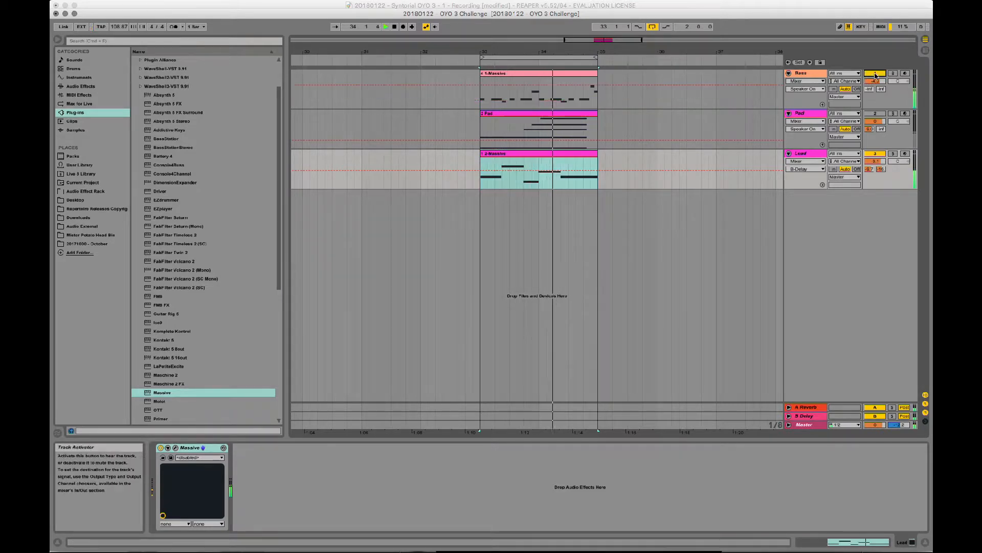
left_click(876, 80)
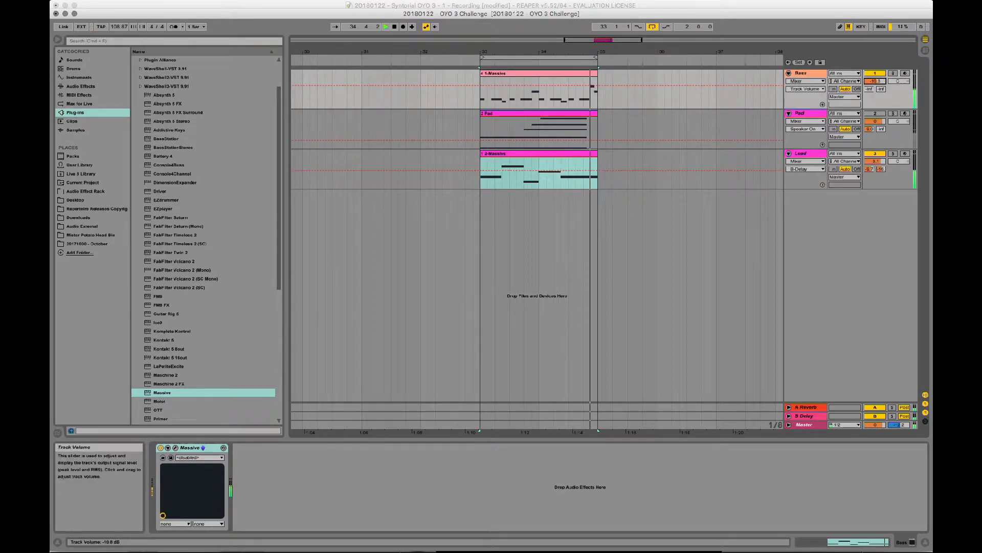
left_click_drag(875, 81, 876, 79)
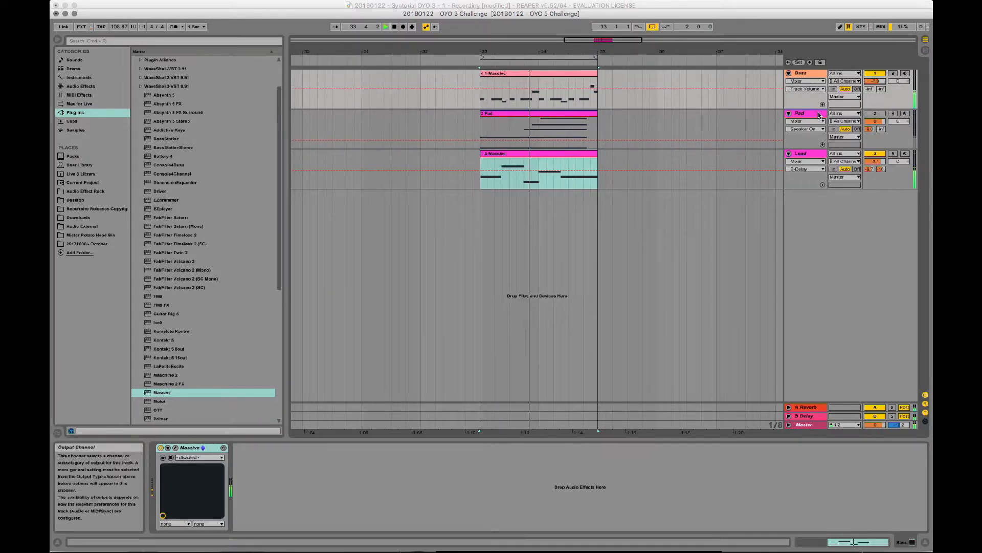
- Unmute the Pad track and lower its volume to sit under the Bass and Lead
left_click(818, 114)
left_click_drag(875, 121, 876, 121)
- Raise the Bass track's volume slightly, fine-tune the Pad track's volume and stop playback
left_click(806, 74)
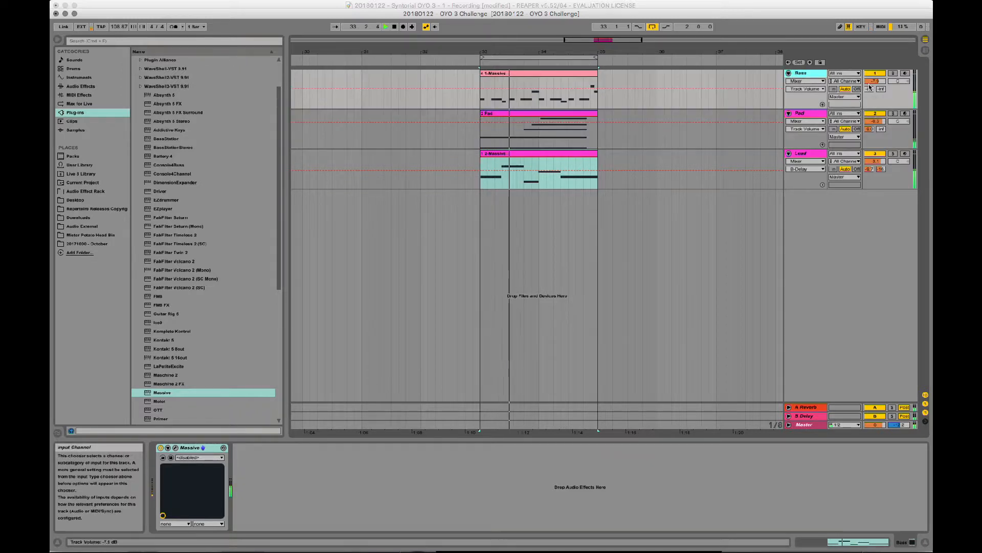
left_click_drag(875, 81, 876, 78)
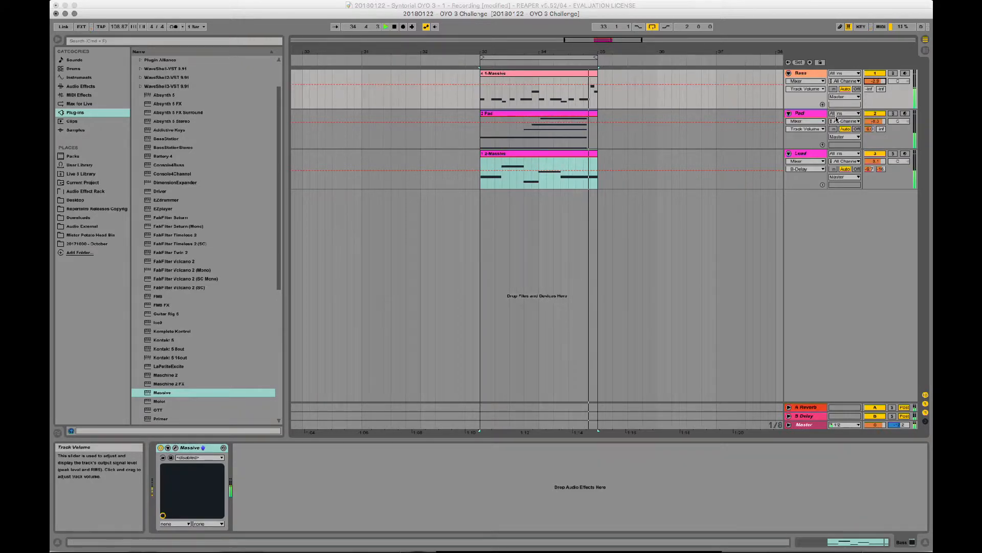
left_click(875, 121)
left_click_drag(876, 121, 875, 119)
key("space")
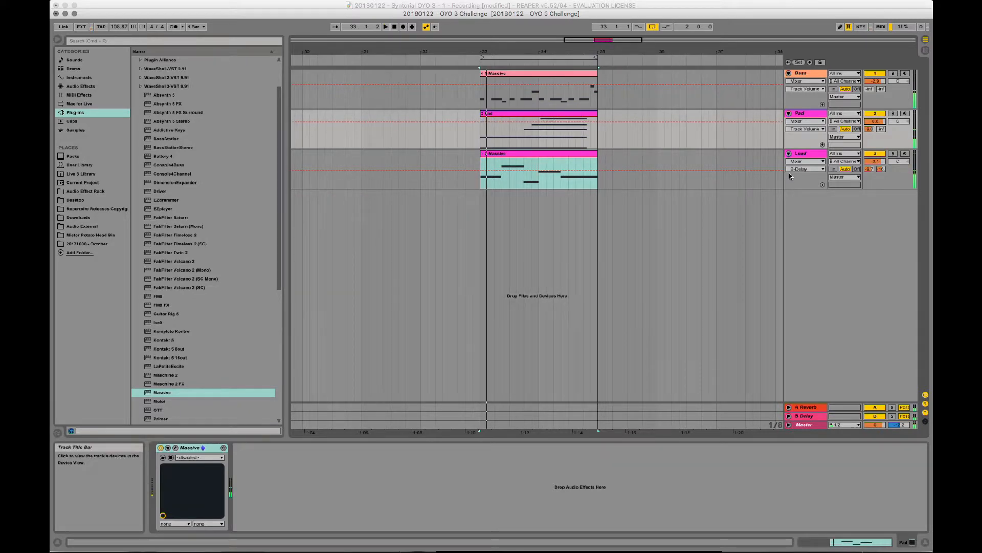
- Solo the Bass track, play its clip from bar 33 and stop playback
left_click(476, 135)
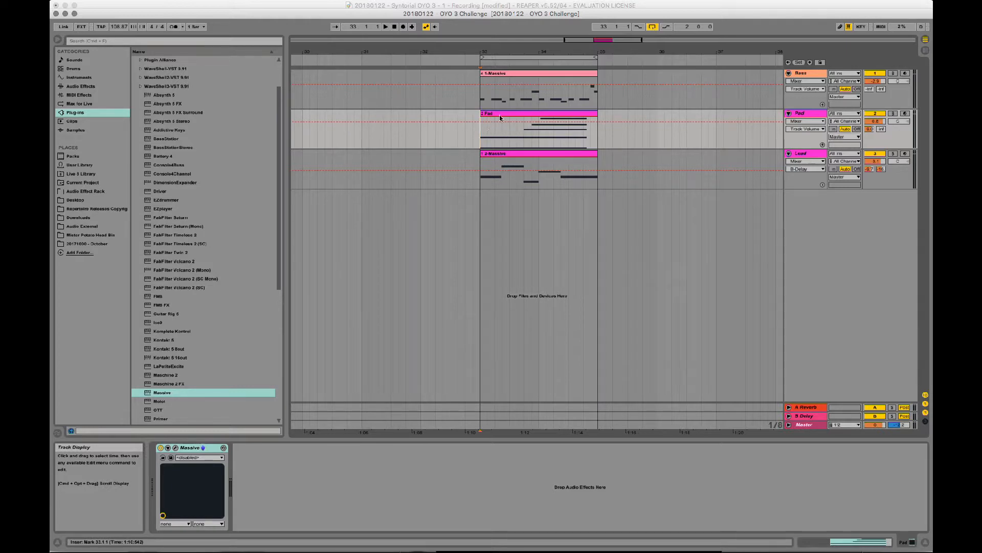
left_click(893, 73)
key("space")
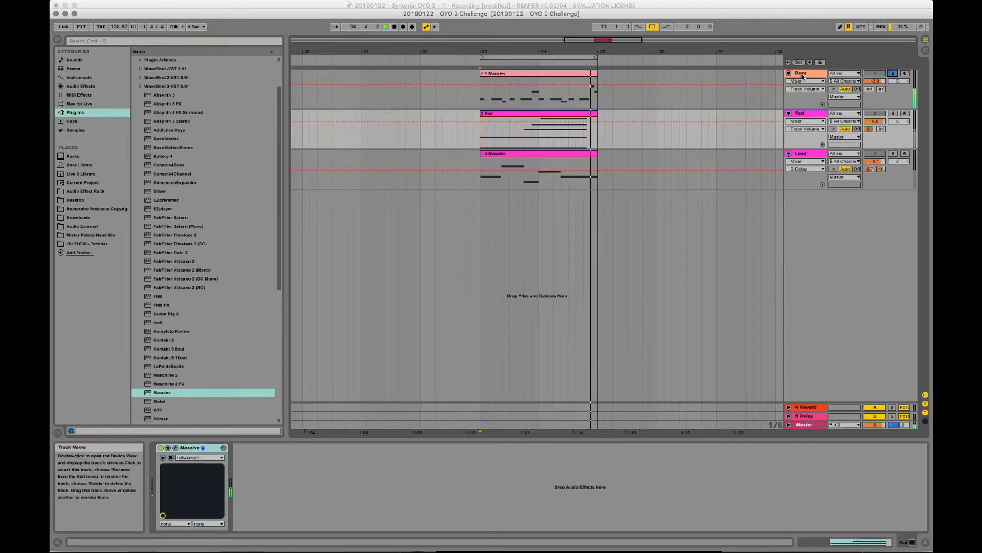
key("space")
- Review the voicing settings in the Bass track's Massive, close the plug-in and unsolo the track
left_click(801, 73)
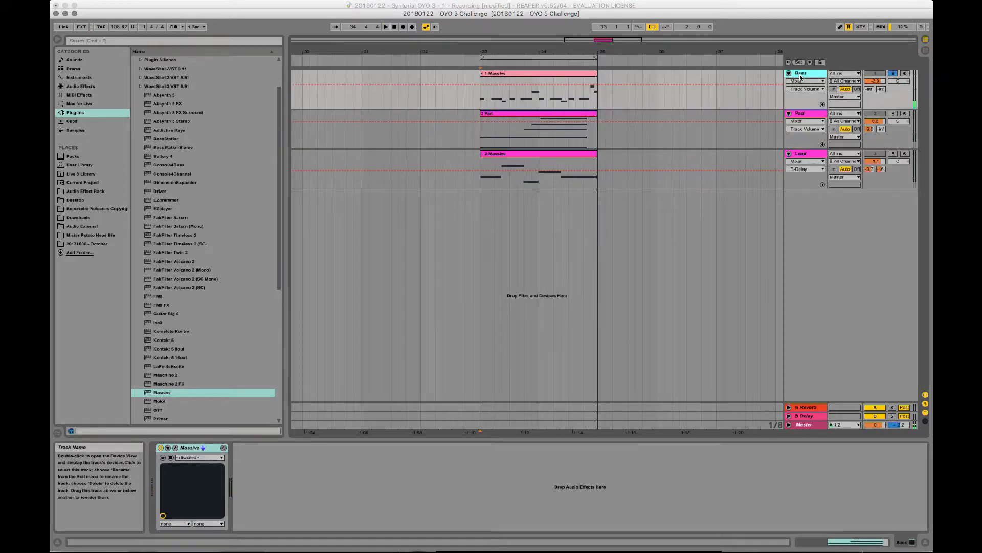
left_click(174, 448)
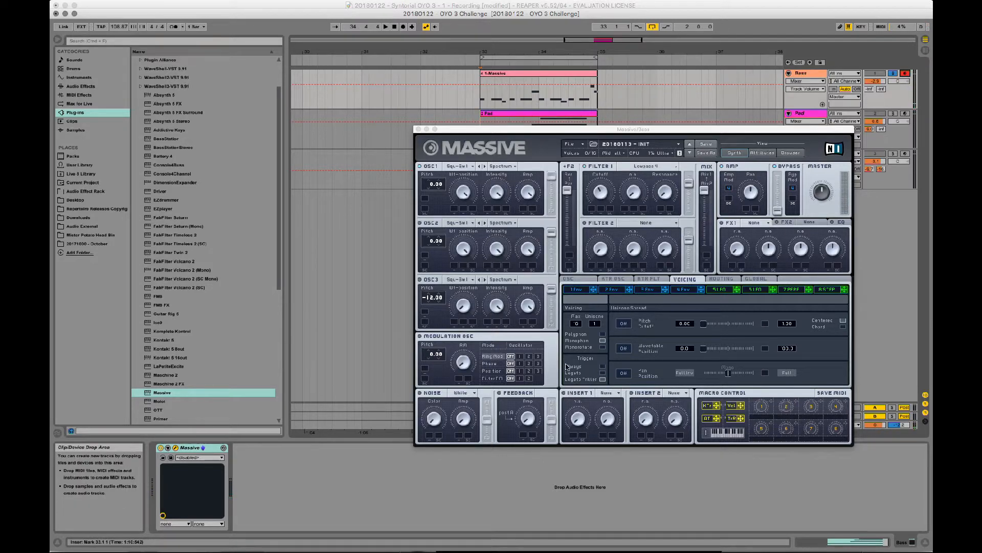
left_click(419, 130)
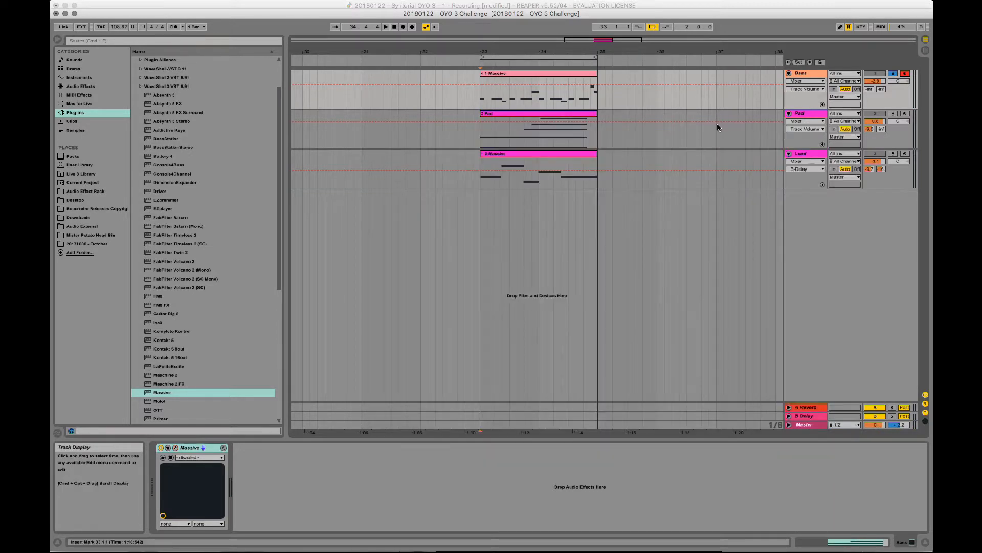
left_click(895, 74)
- Record-arm the Lead track, solo it and play its clip
left_click(907, 113)
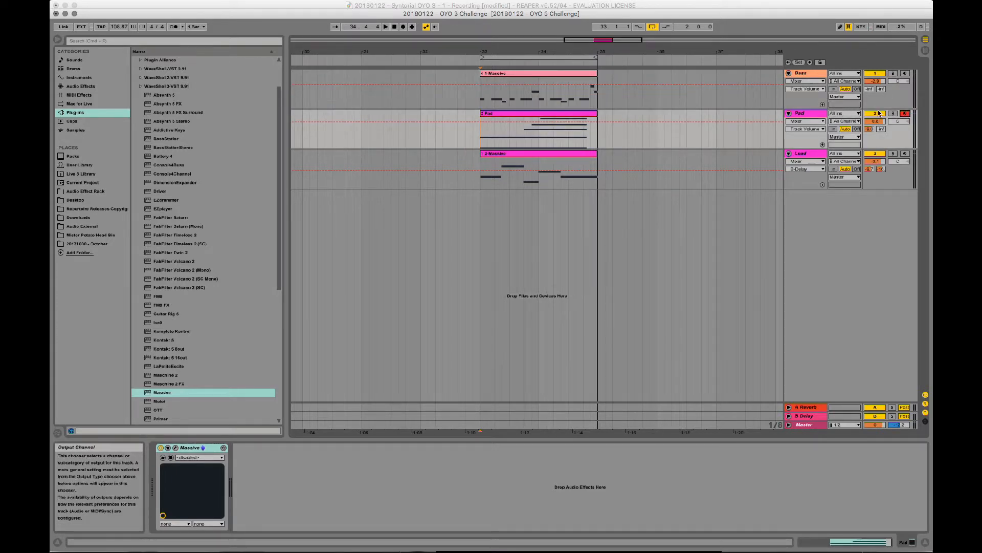
left_click(906, 154)
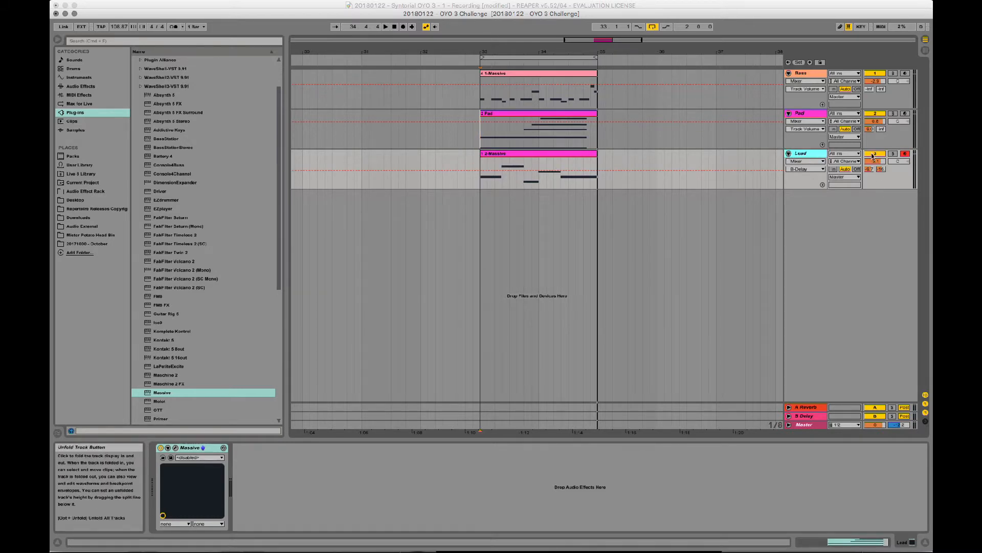
left_click(893, 153)
key("space")
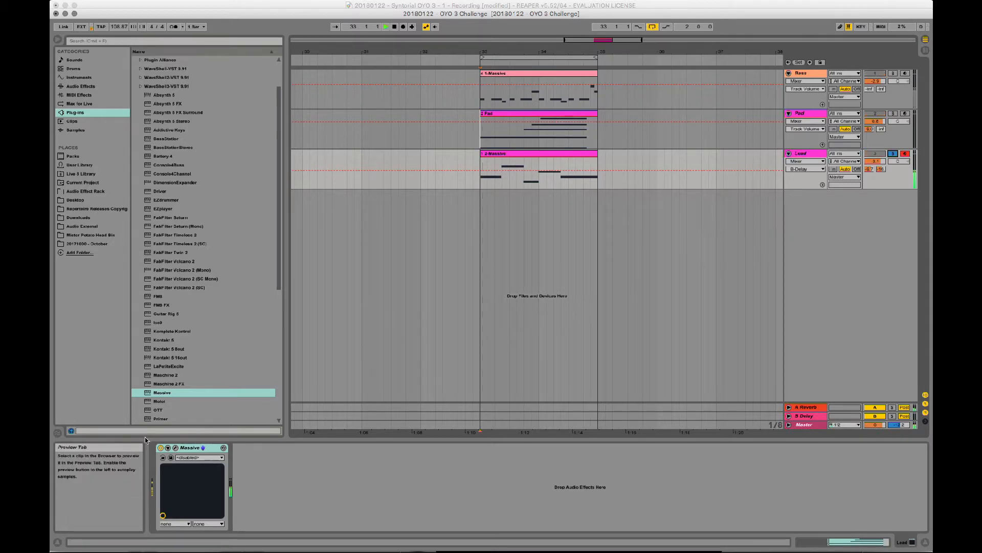
- Switch the Lead's Massive from monophonic to Polyphon voicing, audition the clip and close the plug-in
left_click(175, 448)
left_click(520, 339)
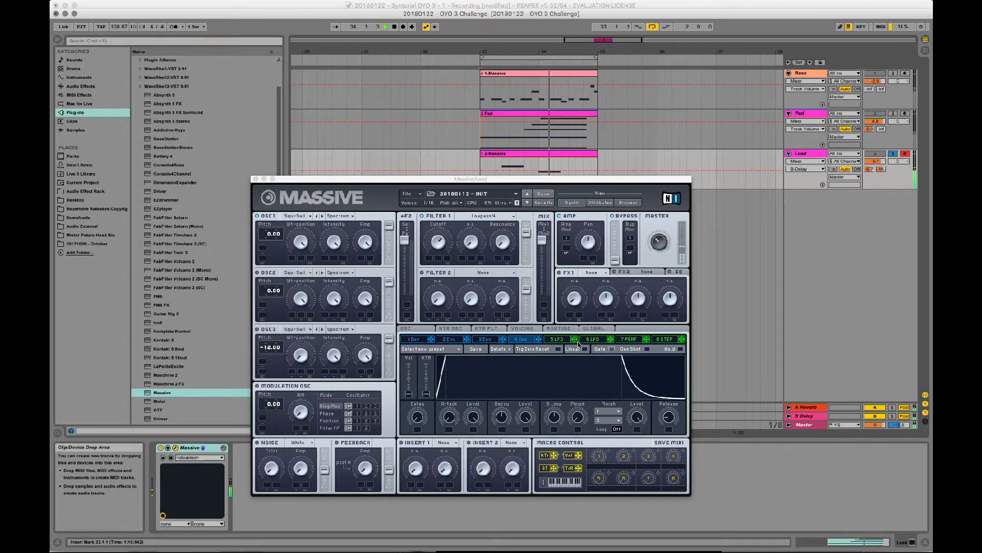
left_click(521, 328)
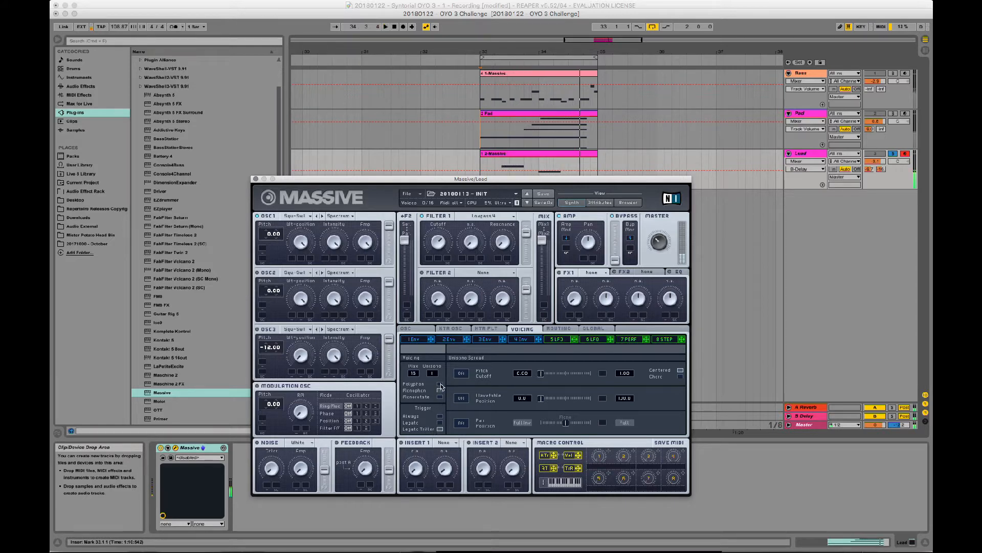
key("space")
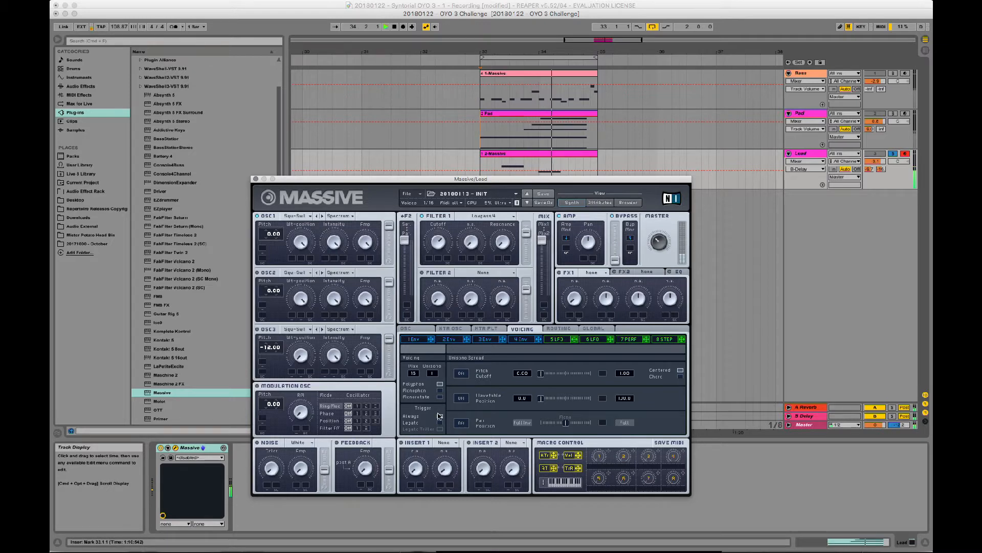
left_click(256, 178)
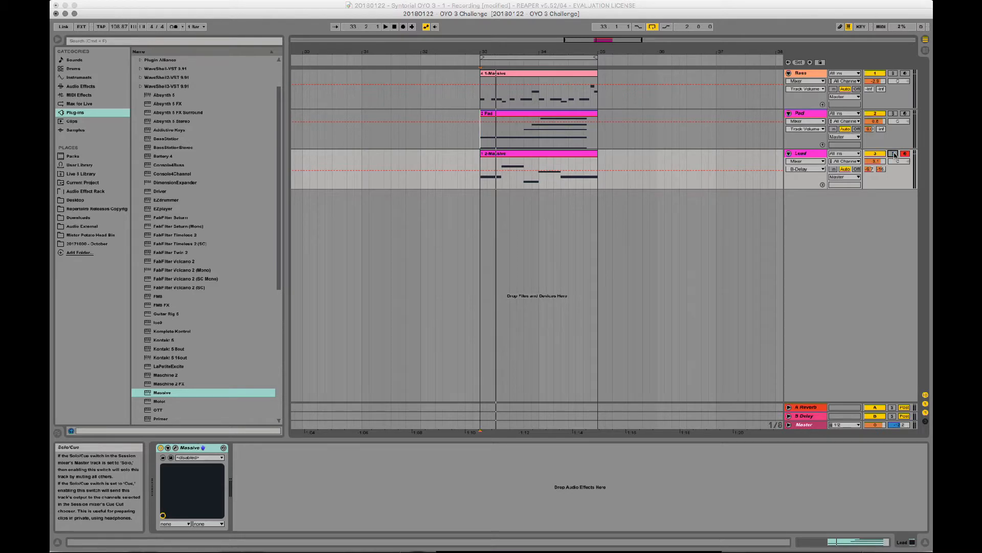
- Move the solo from the Lead to the Pad track and play it from bar 32 with its Massive open
left_click(892, 115)
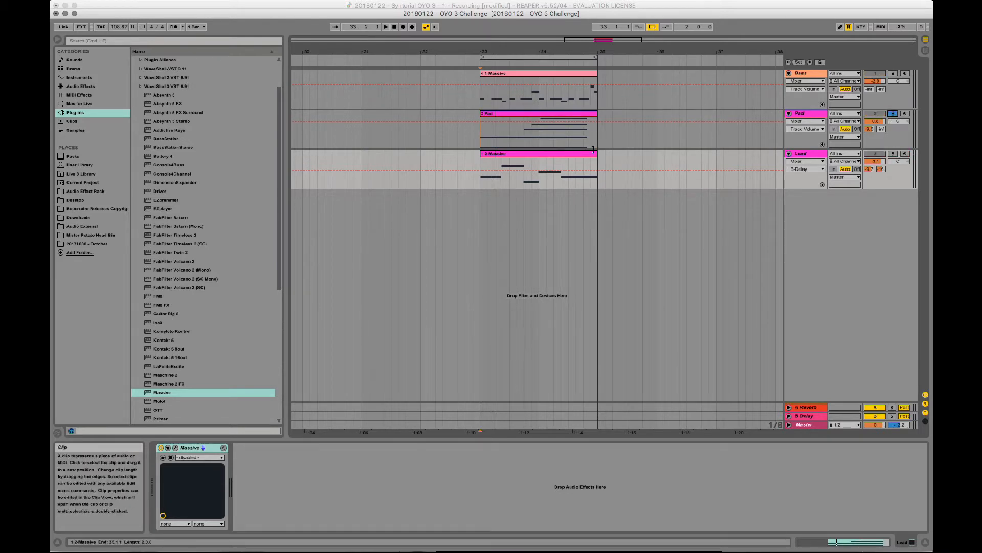
key("space")
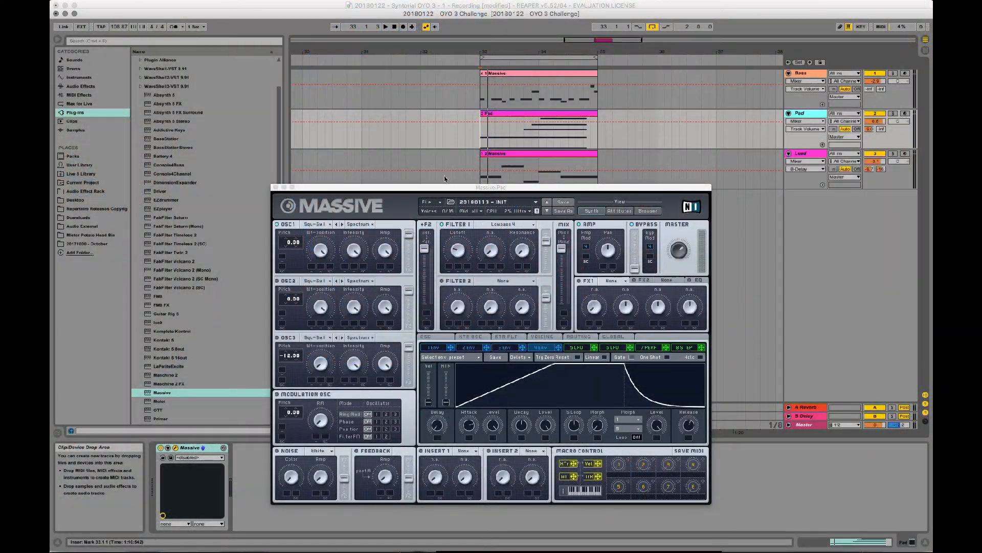
left_click(437, 176)
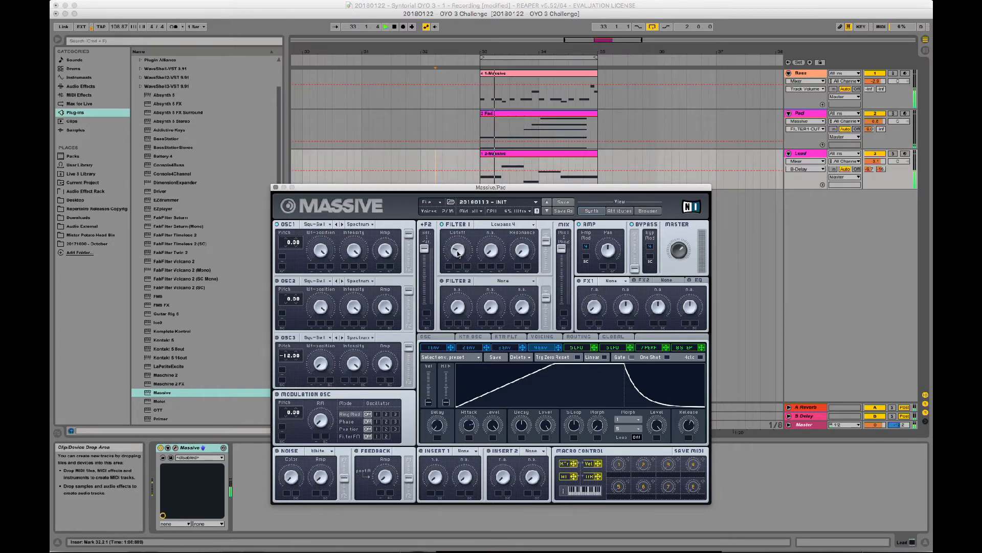
key("space")
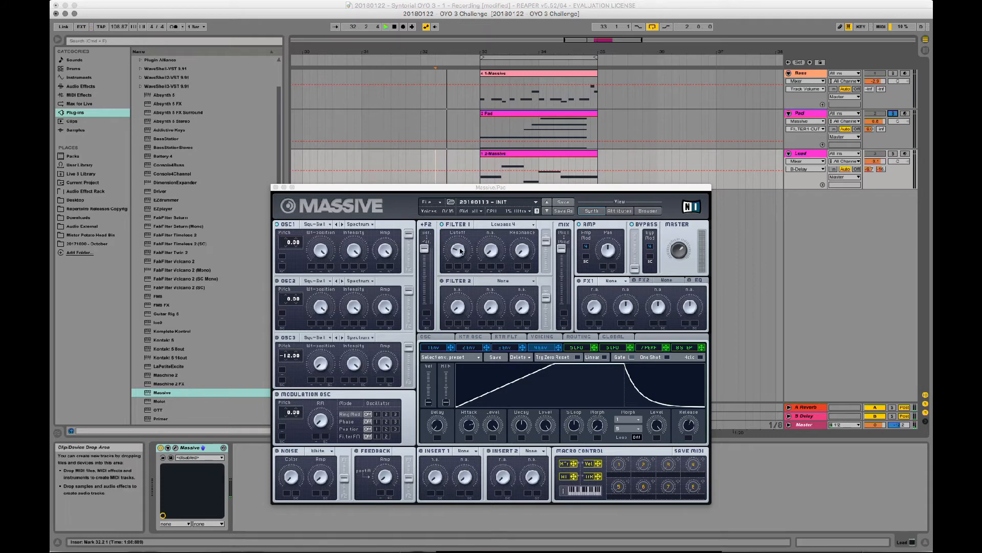
- Adjust the Filter 1 cutoff in the Pad's Massive during playback, stop and close the plug-in
left_click(459, 253)
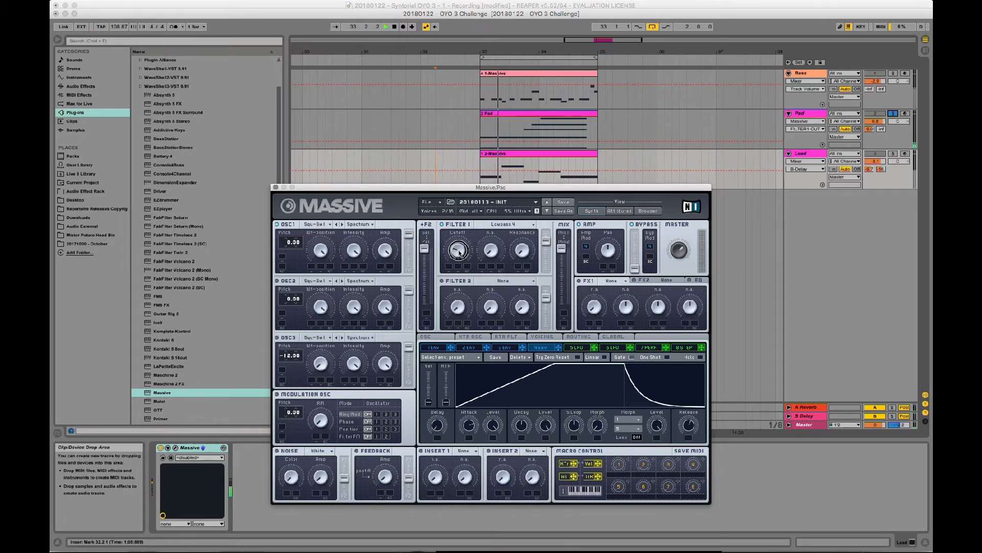
left_click_drag(459, 239, 452, 254)
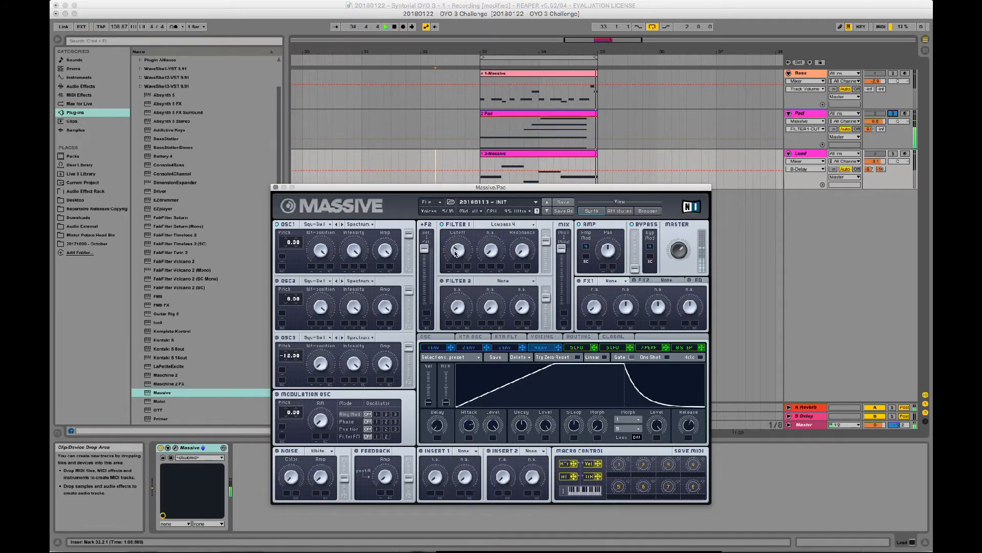
left_click_drag(455, 249, 445, 252)
key("space")
left_click(276, 187)
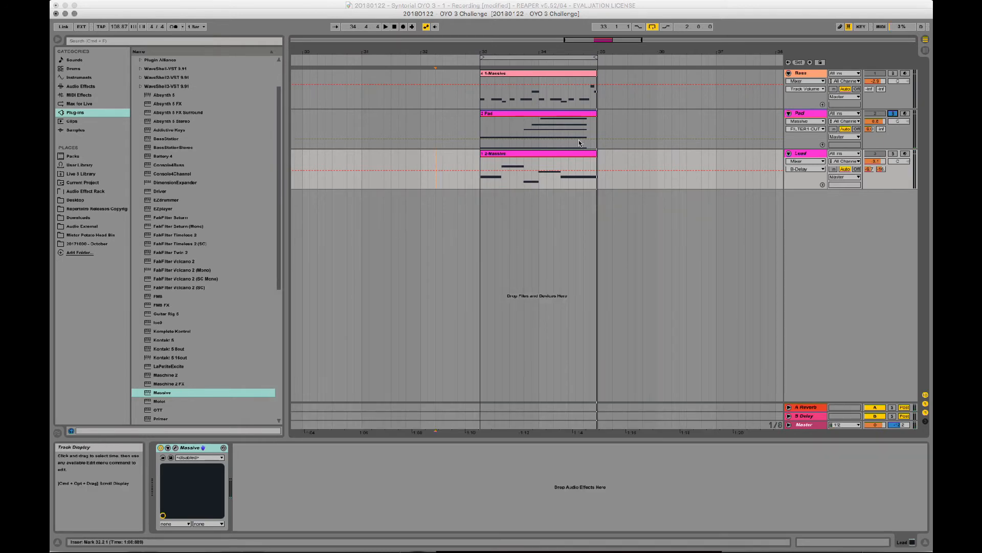
- Unsolo the Pad track, play all three parts from bar 33 and adjust the Pad track's volume
left_click(893, 114)
left_click(482, 128)
key("space")
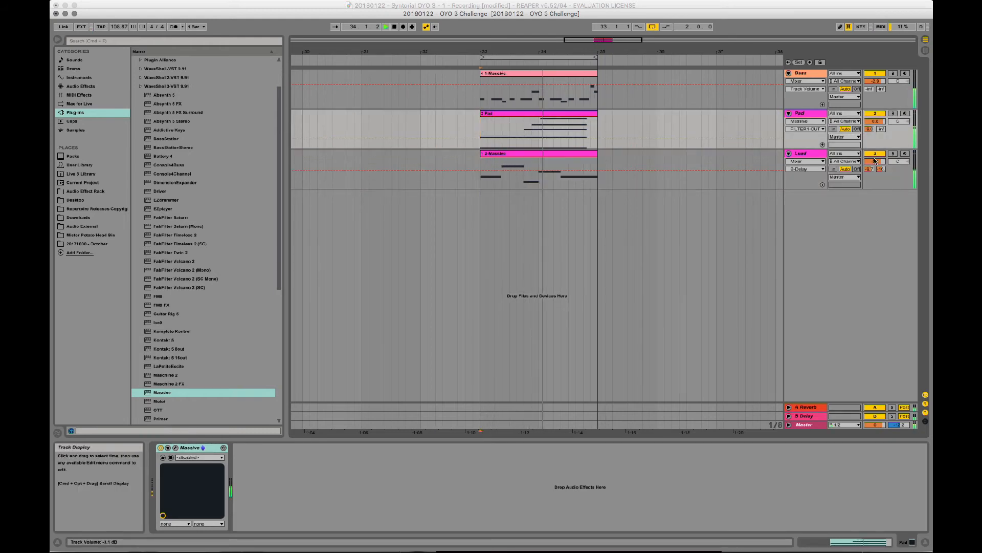
left_click(875, 122)
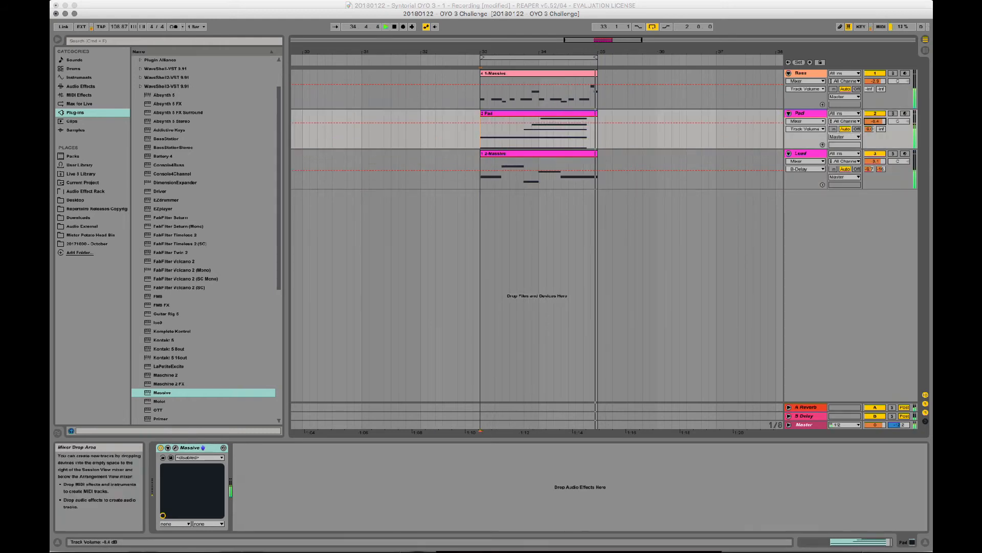